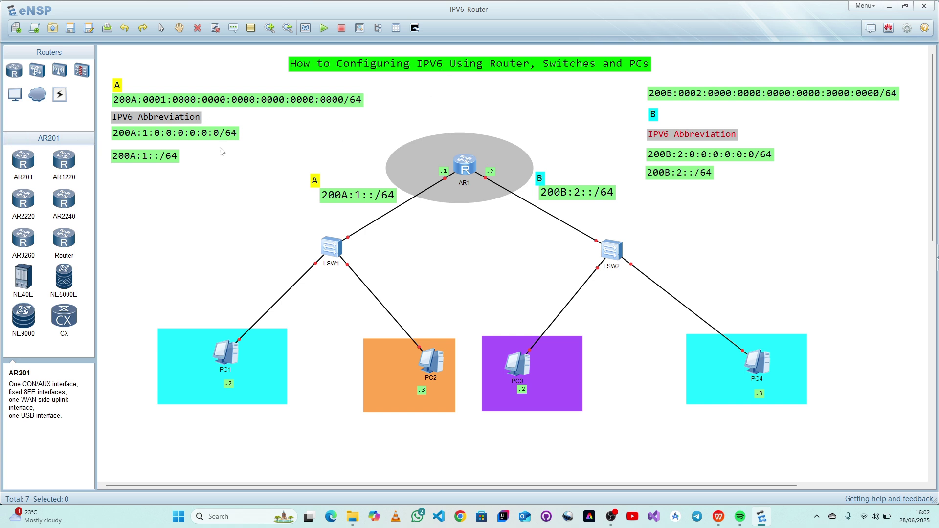
Examine the network A notes on the canvas: the full IPv6 address and its two abbreviated forms
left_click_drag(103, 63, 375, 184)
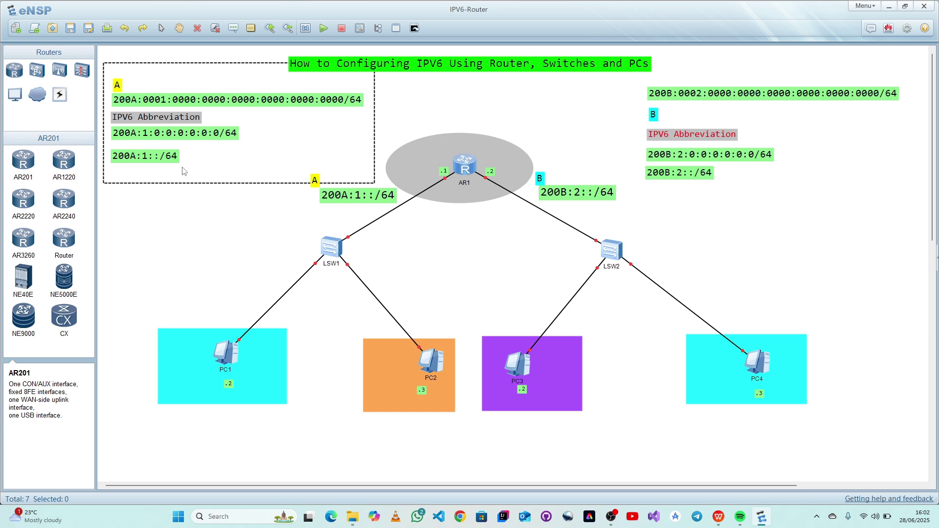
left_click(133, 181)
left_click_drag(98, 144, 219, 171)
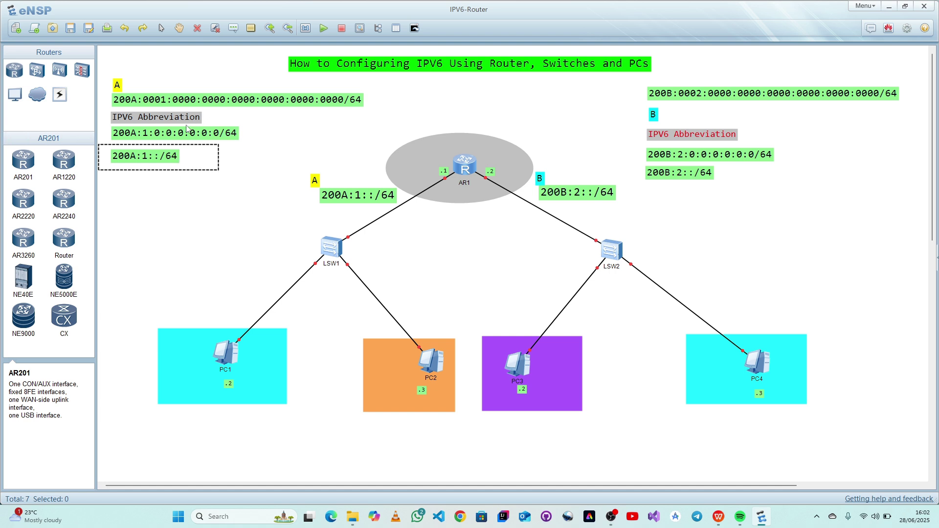
left_click(165, 187)
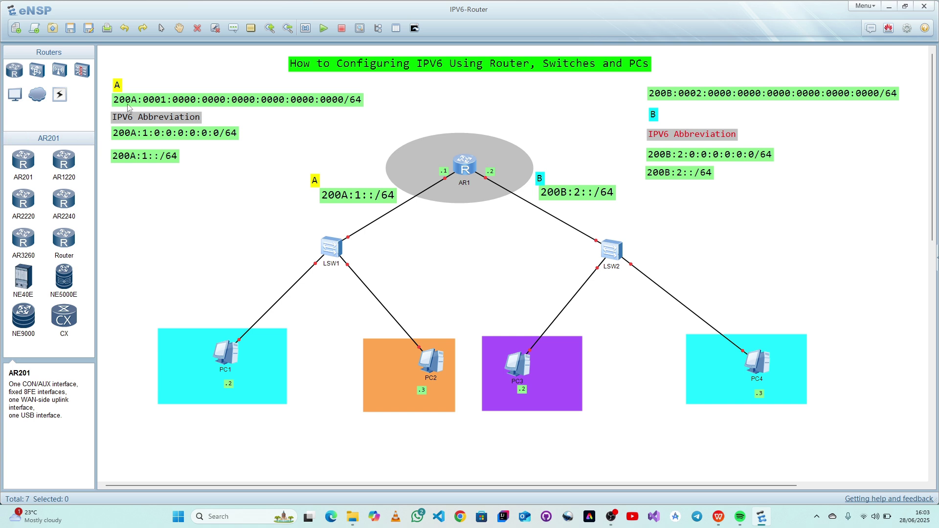
left_click_drag(103, 78, 401, 103)
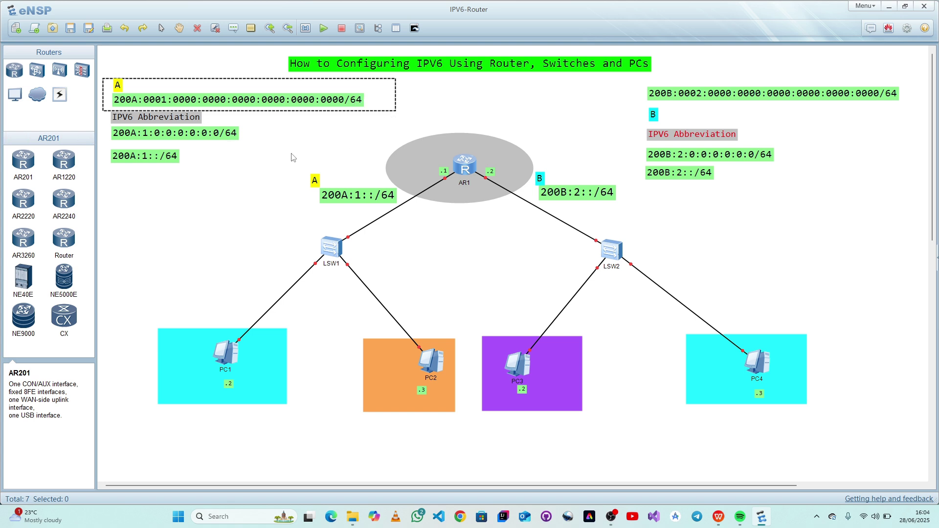
left_click(156, 148)
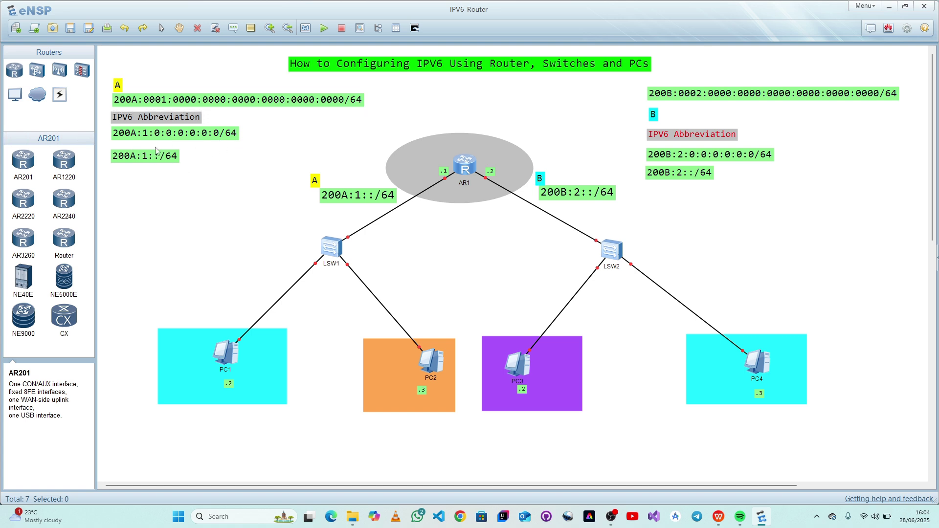
left_click_drag(104, 125, 287, 150)
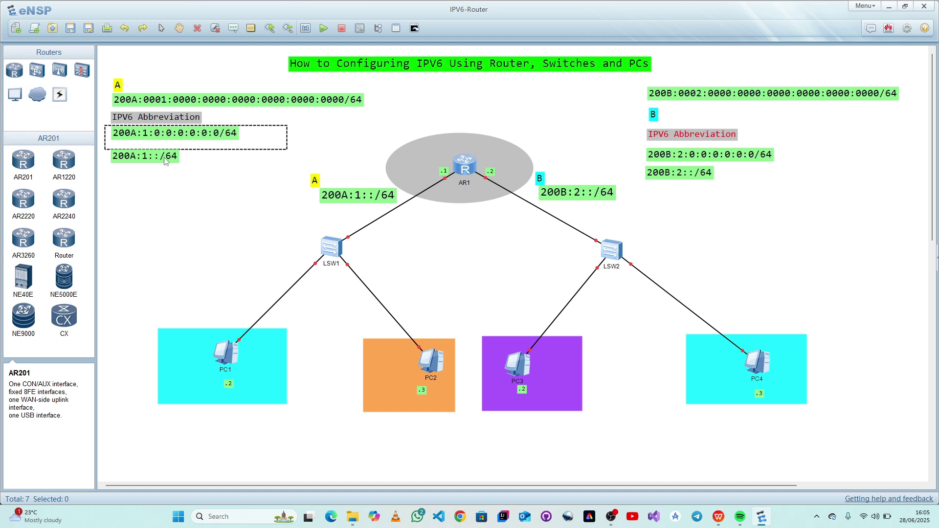
left_click(184, 177)
left_click(120, 169)
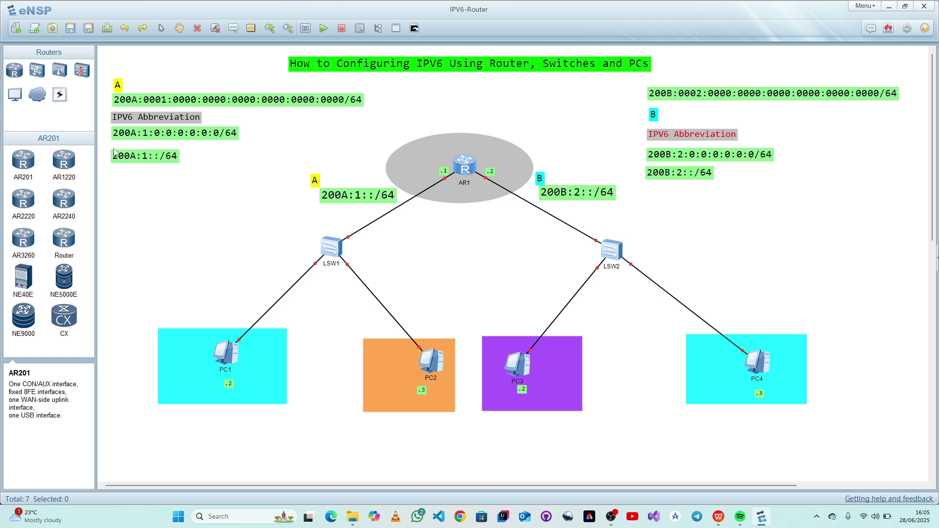
left_click_drag(105, 148, 227, 200)
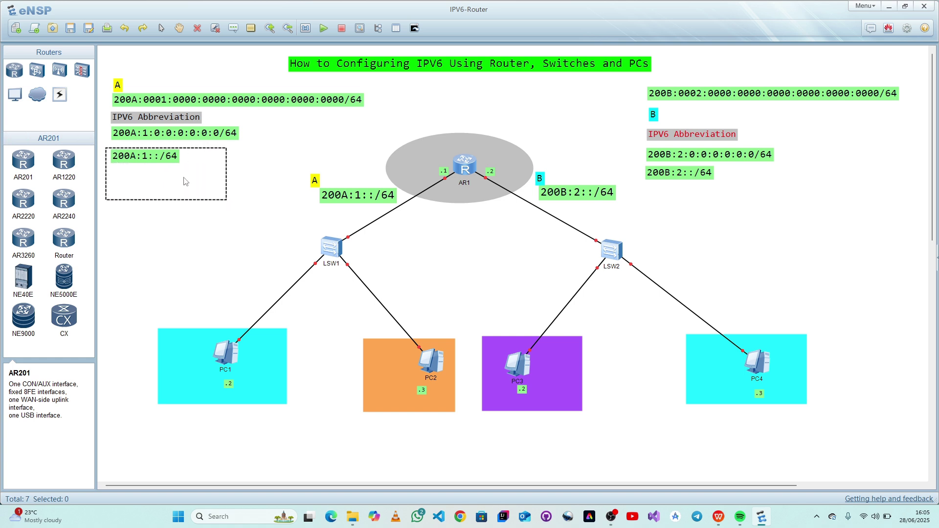
left_click(205, 241)
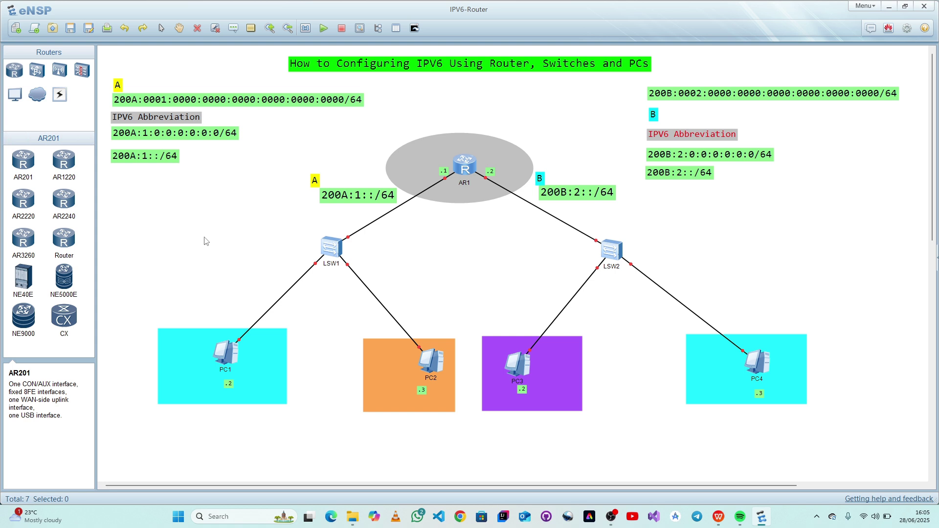
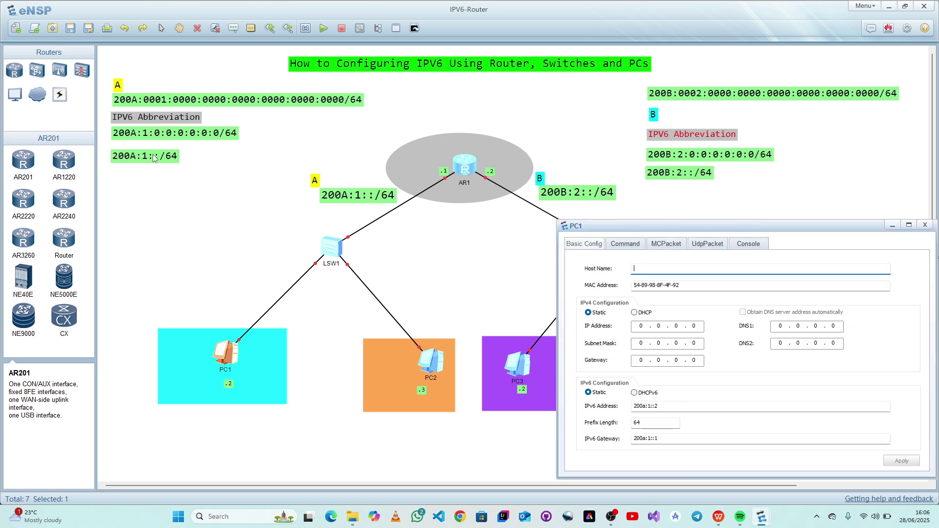
Examine the two halves of the topology: network A around LSW1 and network B around LSW2
left_click_drag(806, 226, 812, 247)
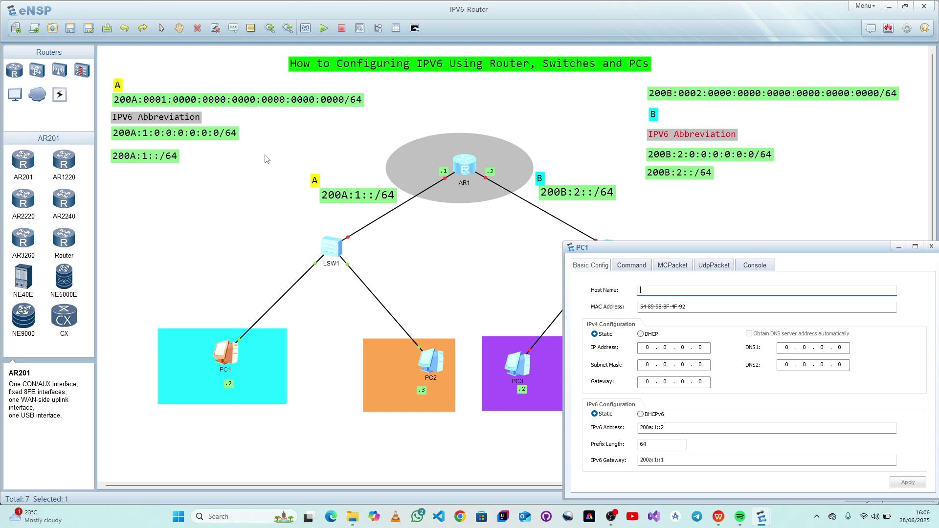
left_click(368, 183)
left_click_drag(250, 157, 471, 409)
left_click(104, 200)
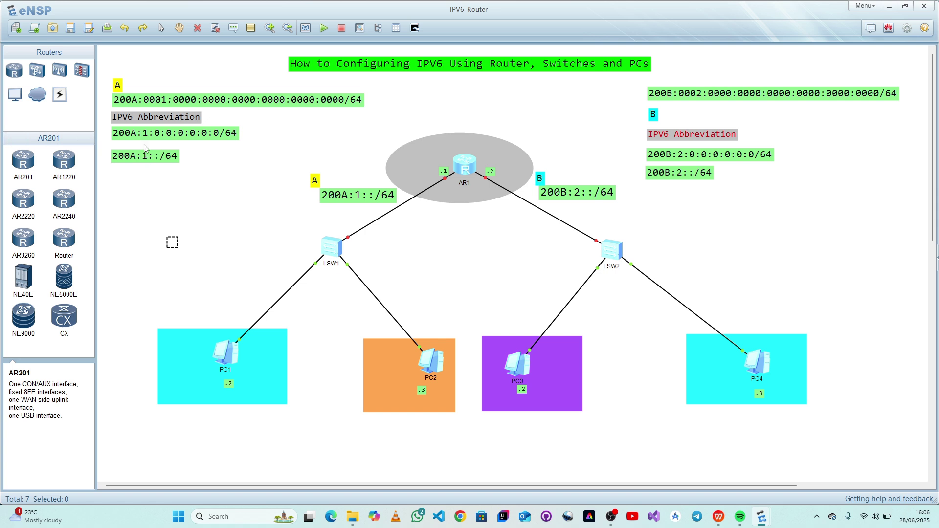
left_click_drag(145, 147, 465, 449)
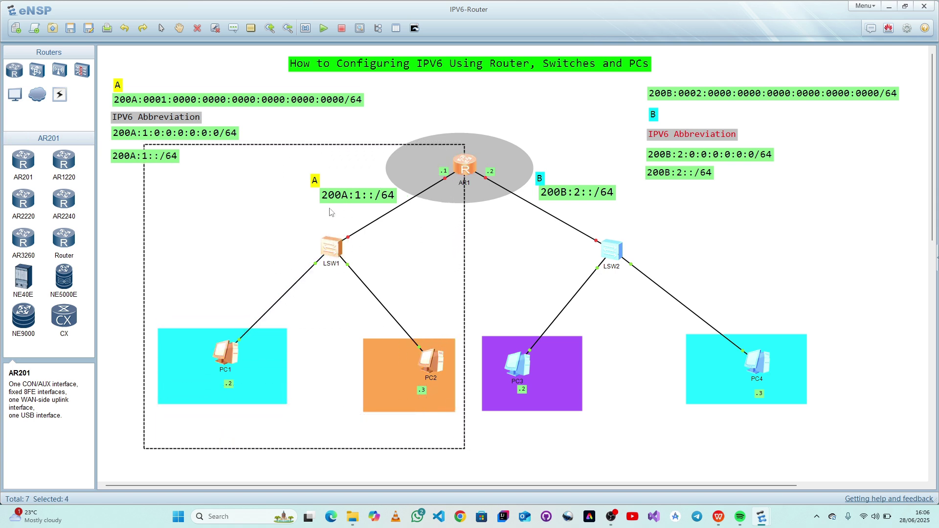
left_click(555, 278)
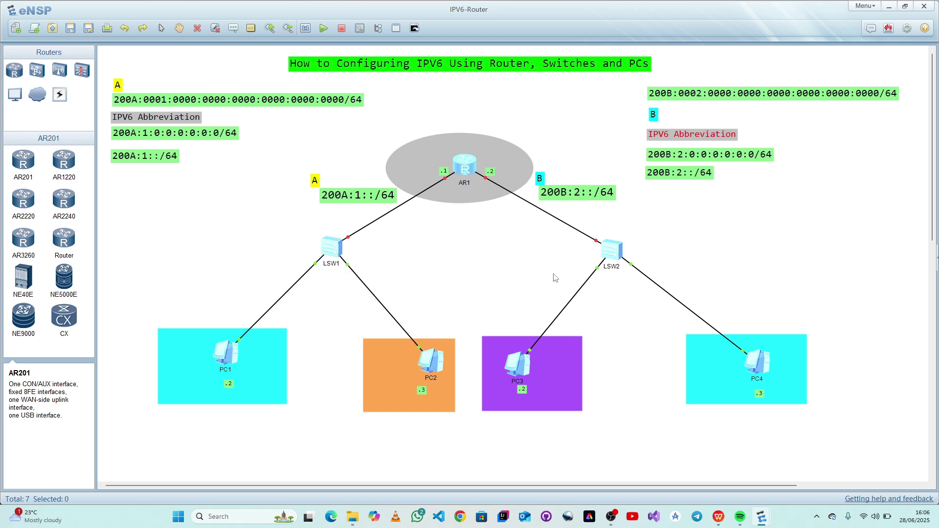
left_click_drag(489, 130, 831, 439)
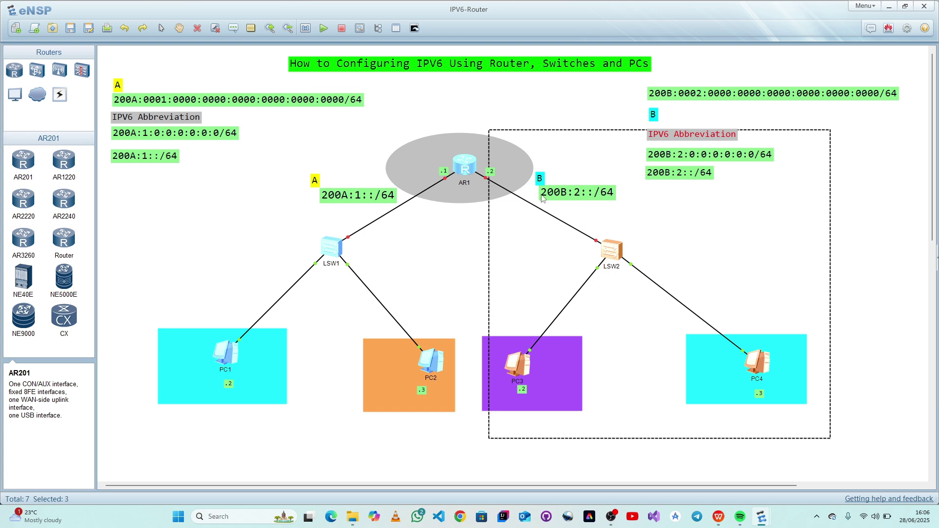
left_click(593, 209)
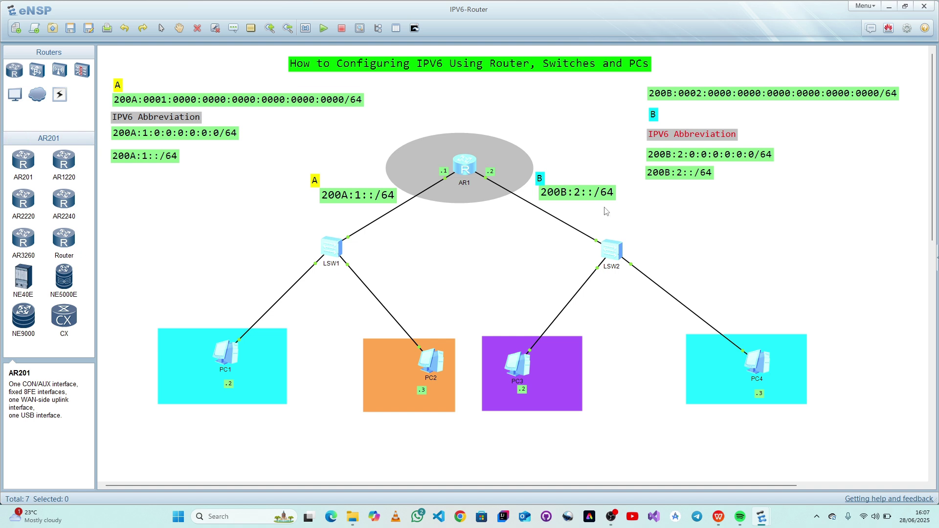
Open PC1's configuration and review its static IPv6 address
double_click(229, 352)
left_click_drag(780, 252, 806, 192)
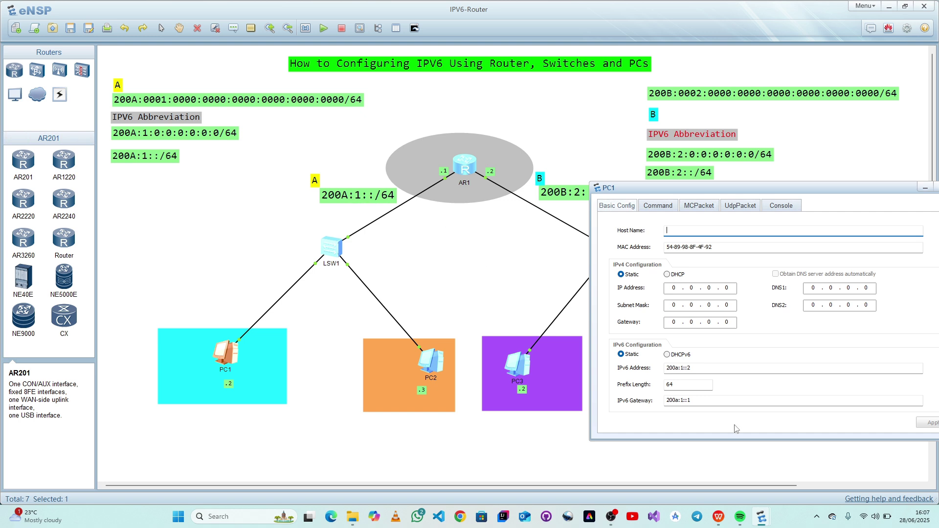
left_click_drag(702, 367, 665, 369)
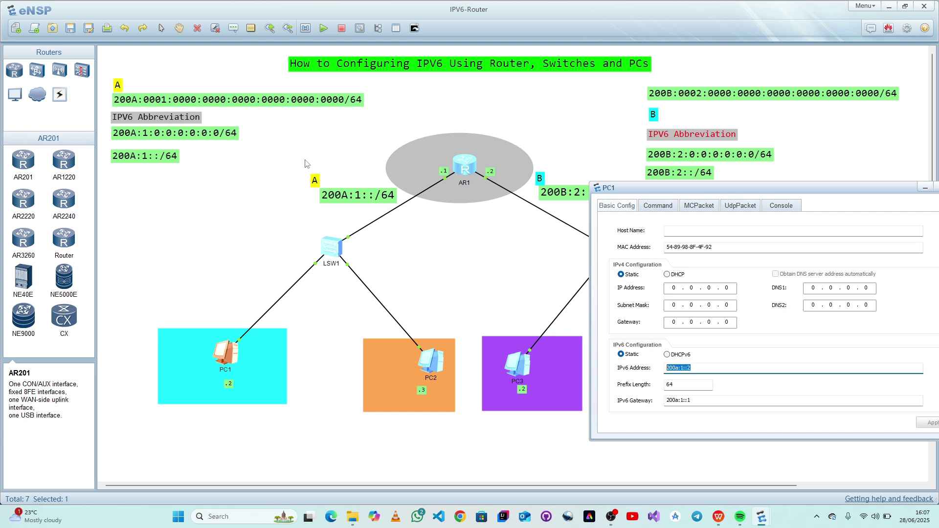
Add a text label "192.168.2.0/24" above the network A label near AR1 and set its font size to 16
left_click(230, 27)
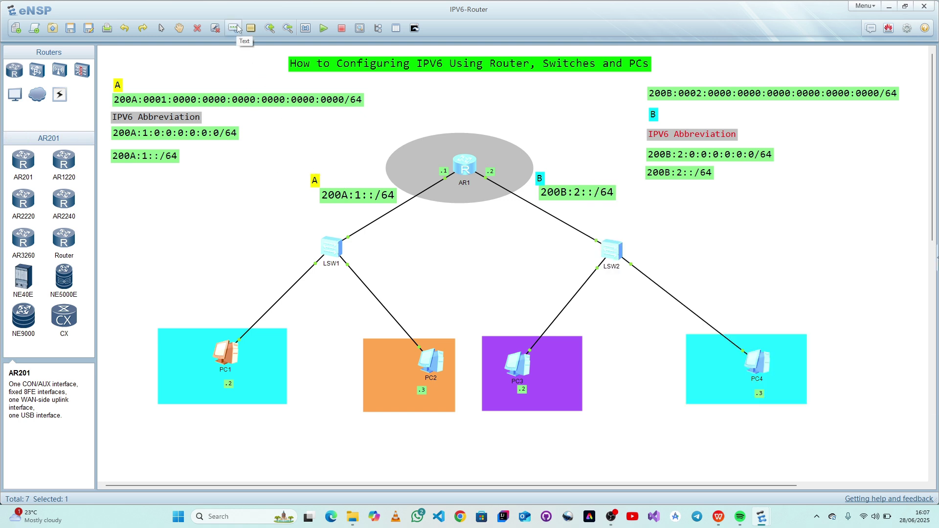
left_click(309, 147)
type("192.168.2.0/24")
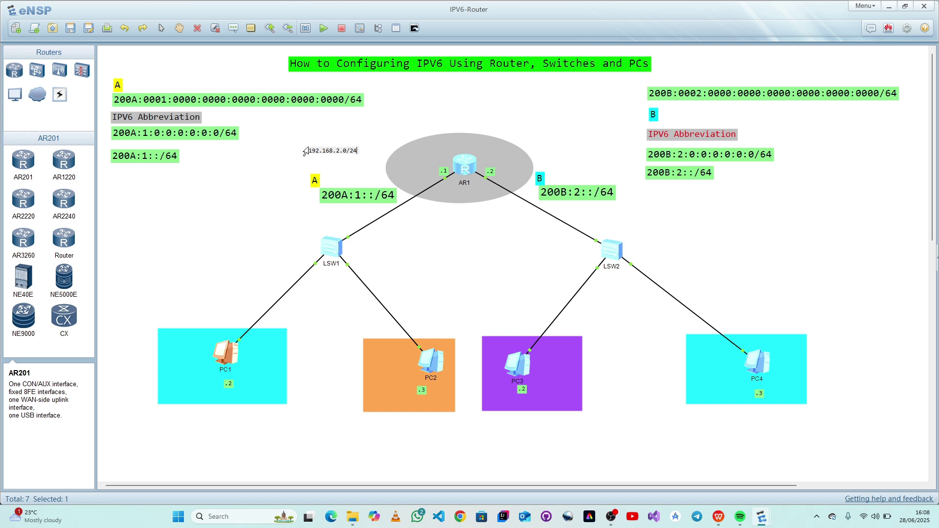
left_click(357, 123)
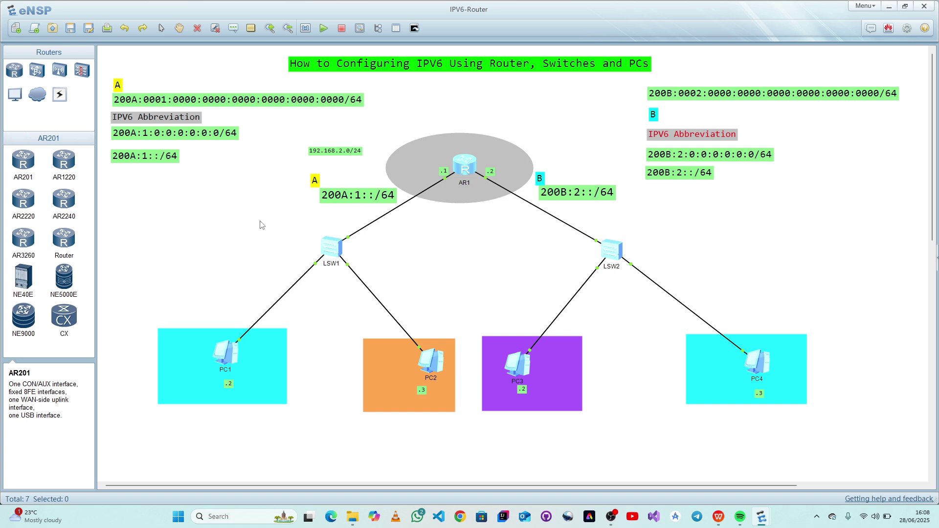
right_click(348, 154)
mouse_move(379, 159)
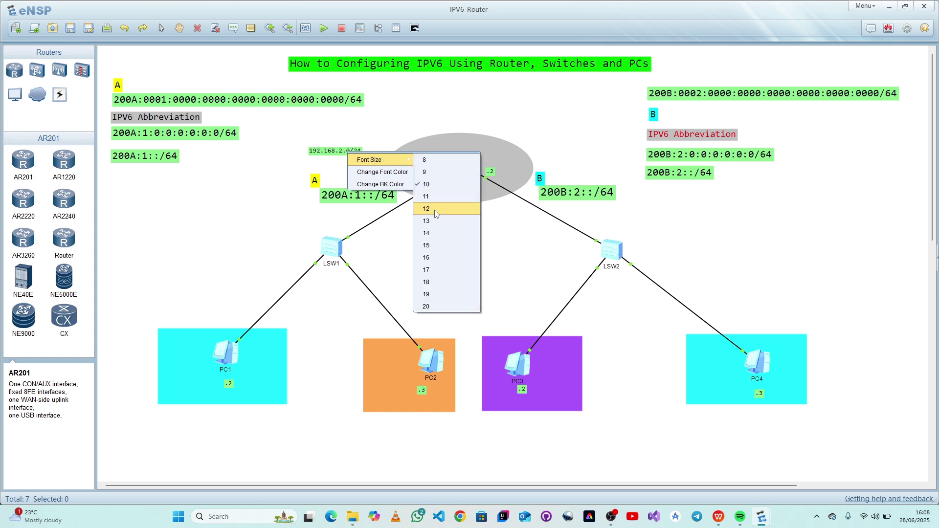
left_click(435, 256)
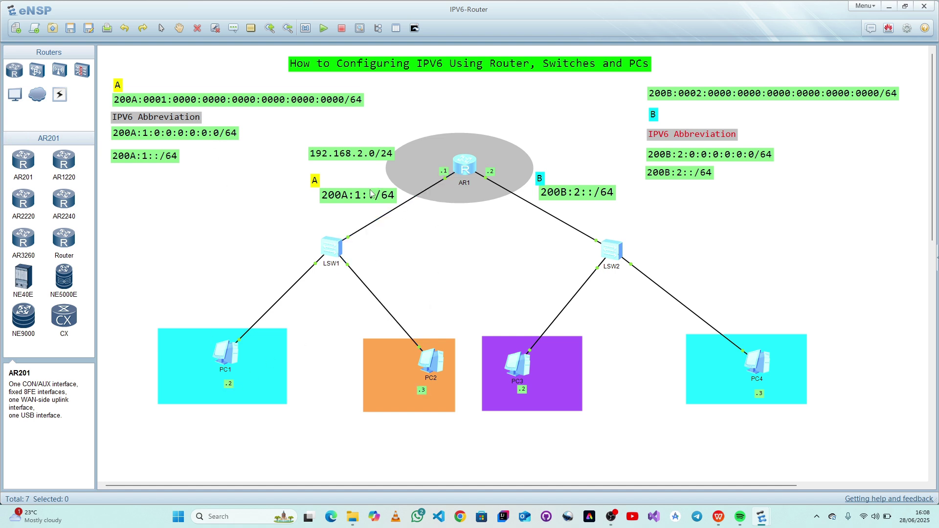
Delete the "192.168.2.0/24" text label from the canvas and return to the selection tool
right_click(371, 156)
left_click_drag(275, 137, 381, 158)
left_click(200, 30)
left_click(337, 155)
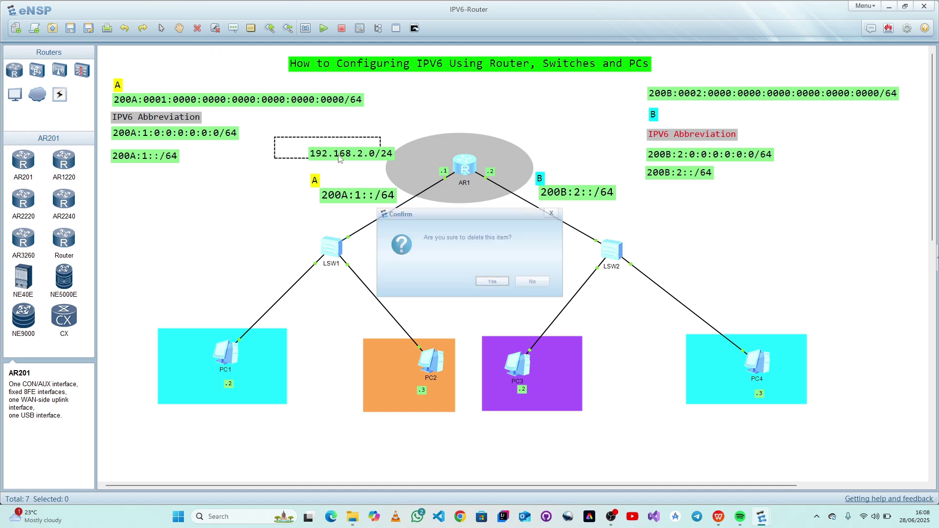
left_click(494, 283)
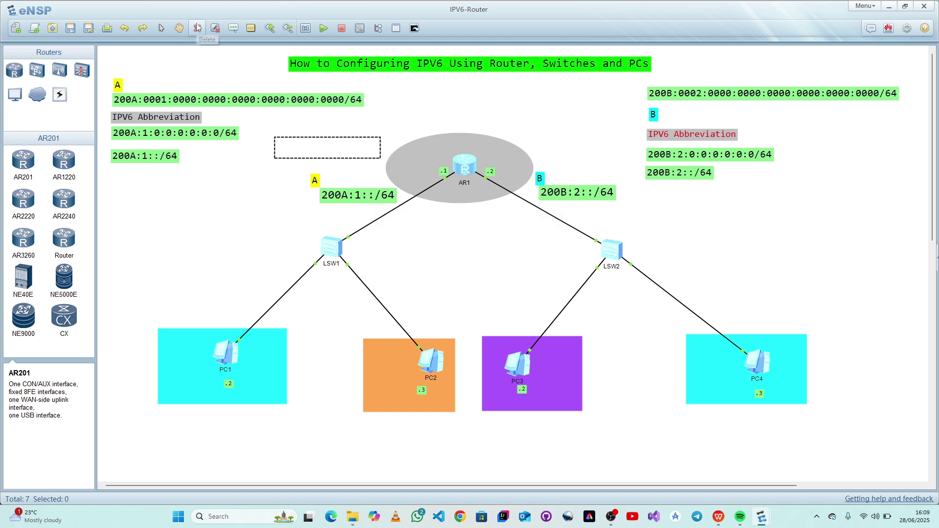
left_click(162, 28)
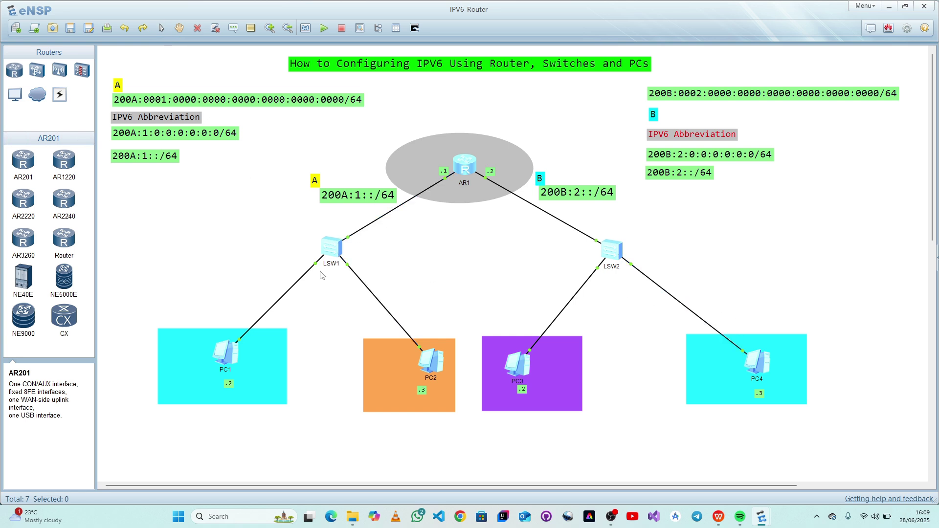
Reopen PC1's configuration and review its IPv6 address, prefix length and IPv6 gateway
double_click(226, 353)
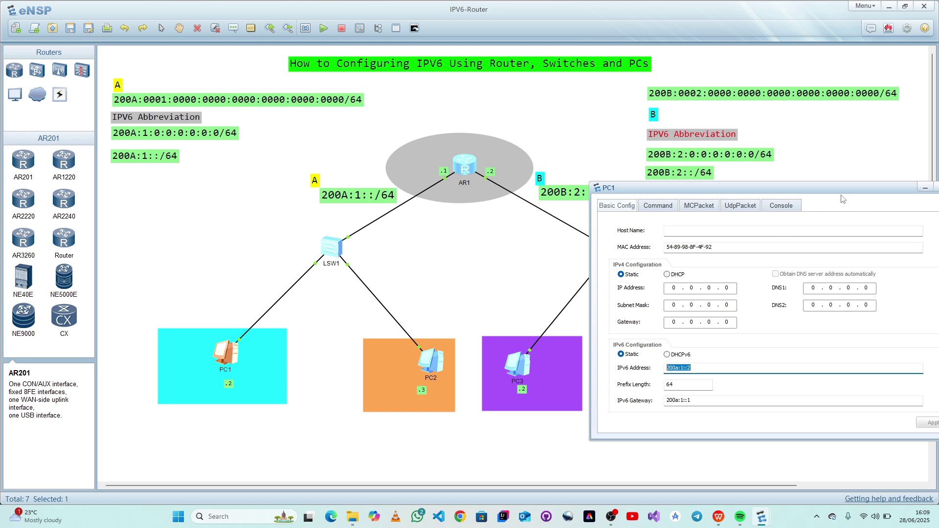
left_click(688, 369)
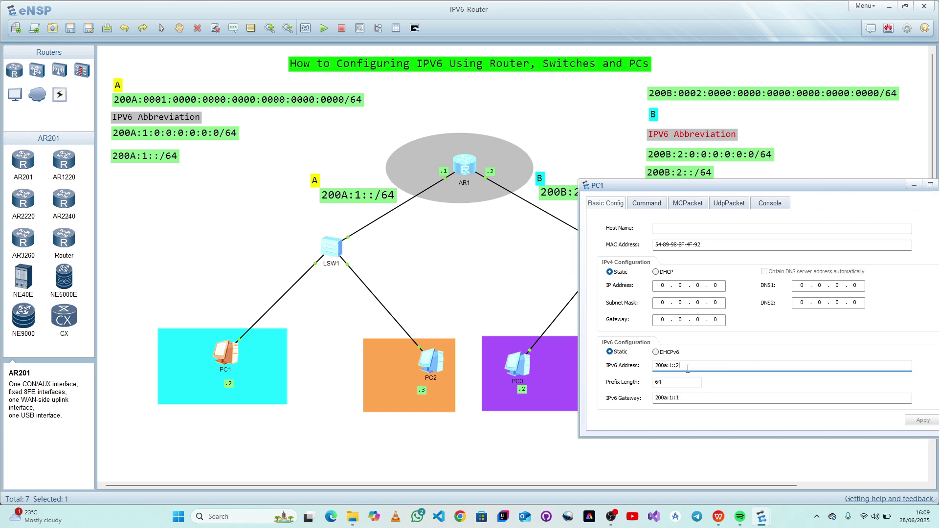
left_click_drag(674, 366, 655, 365)
key("End")
double_click(656, 383)
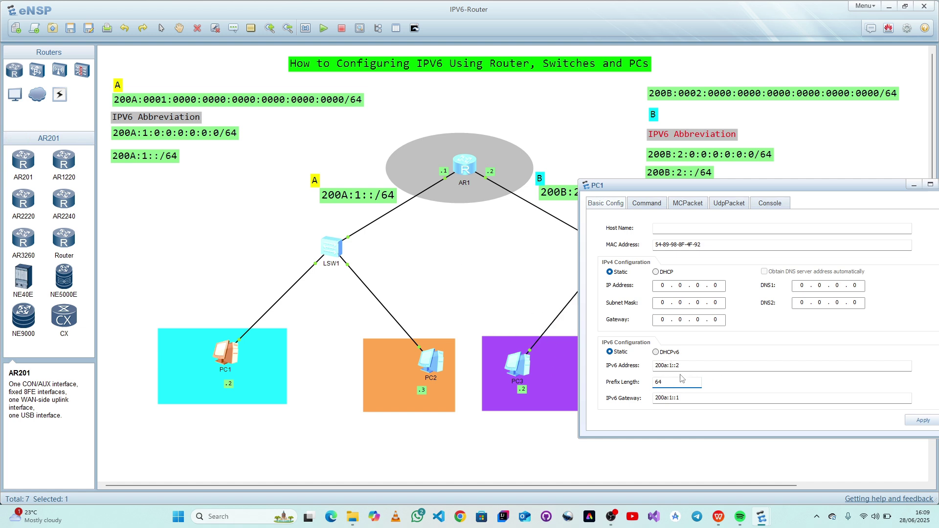
left_click_drag(690, 400, 655, 398)
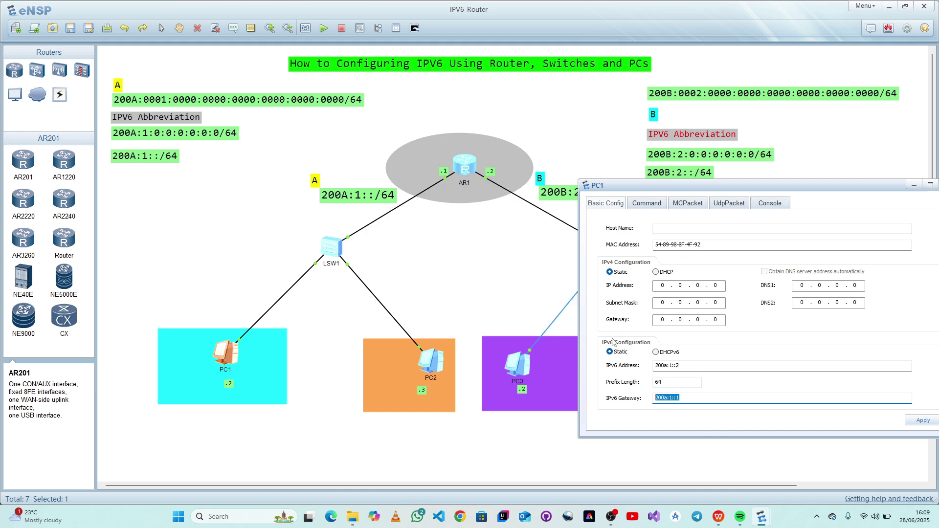
Identify AR1's interface on the link to LSW1 and review the IPv6 gateway in PC1's configuration
left_click(525, 293)
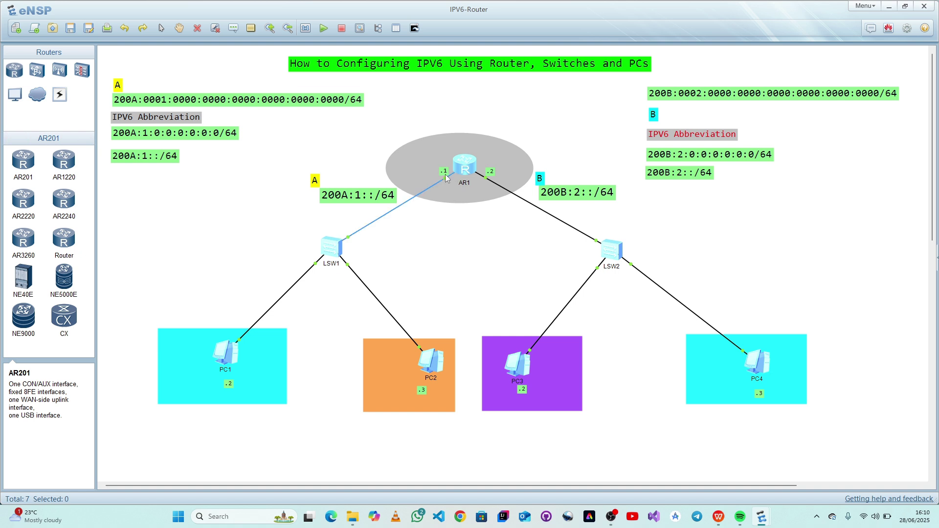
mouse_move(446, 178)
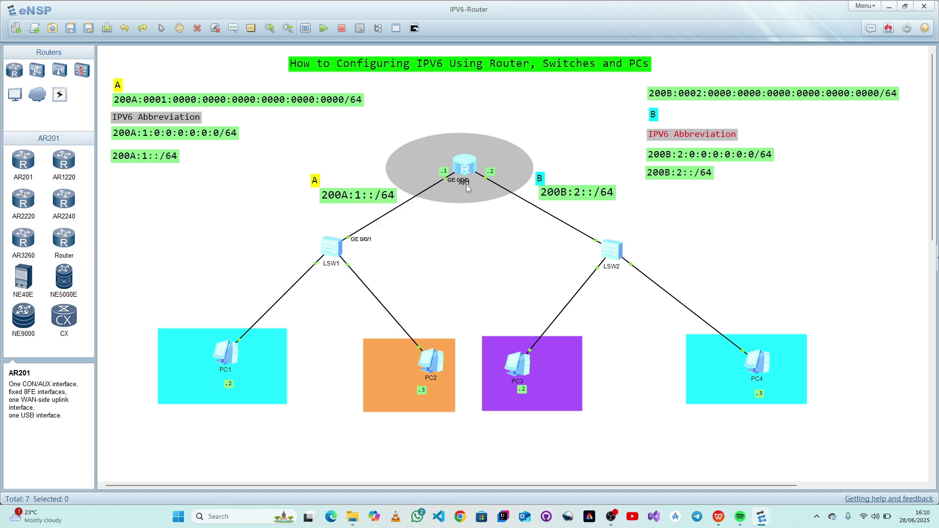
left_click(229, 352)
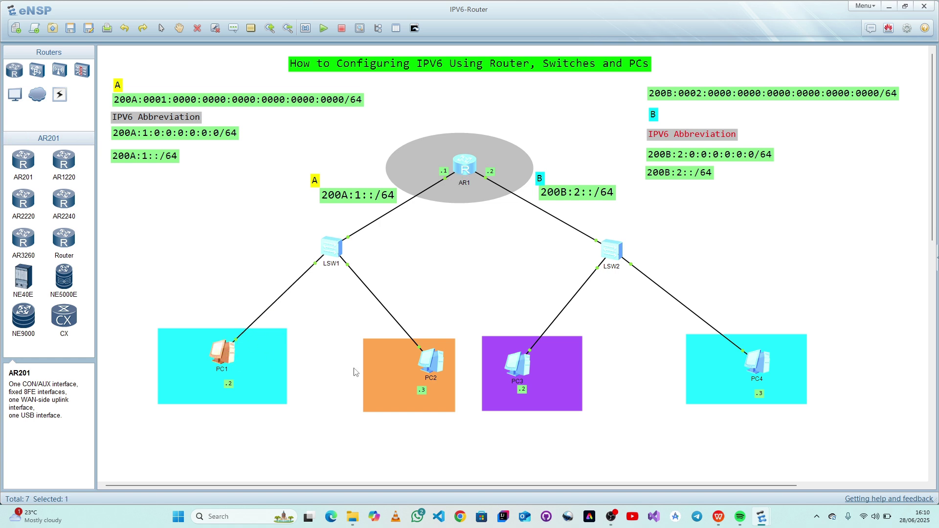
double_click(229, 354)
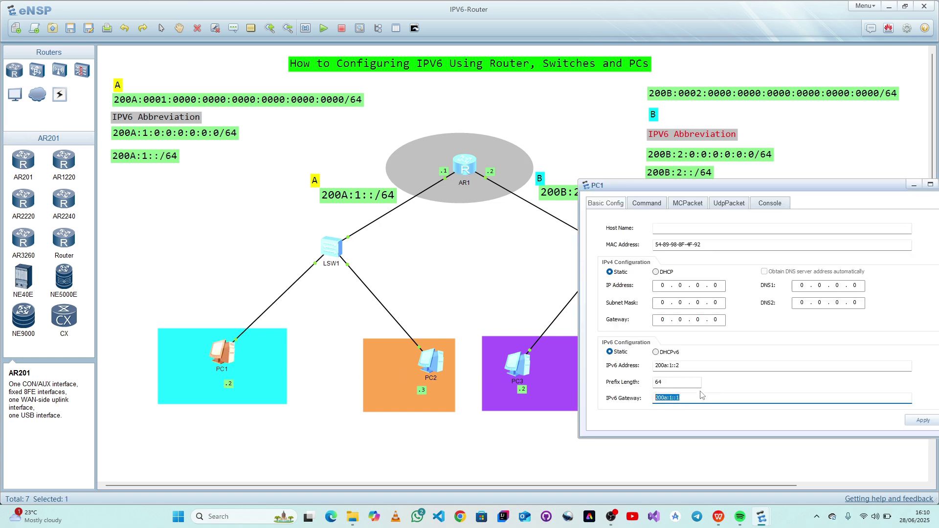
triple_click(686, 400)
left_click_drag(686, 400, 665, 399)
left_click(708, 400)
left_click_drag(676, 398, 650, 398)
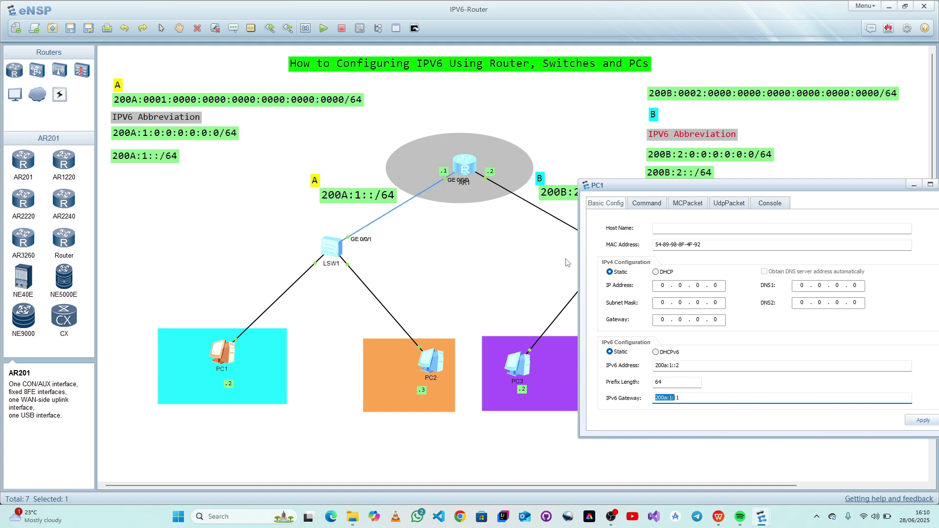
Close PC1's configuration and review PC4's IPv6 address, prefix length and IPv6 gateway
left_click_drag(890, 189, 831, 187)
left_click(888, 182)
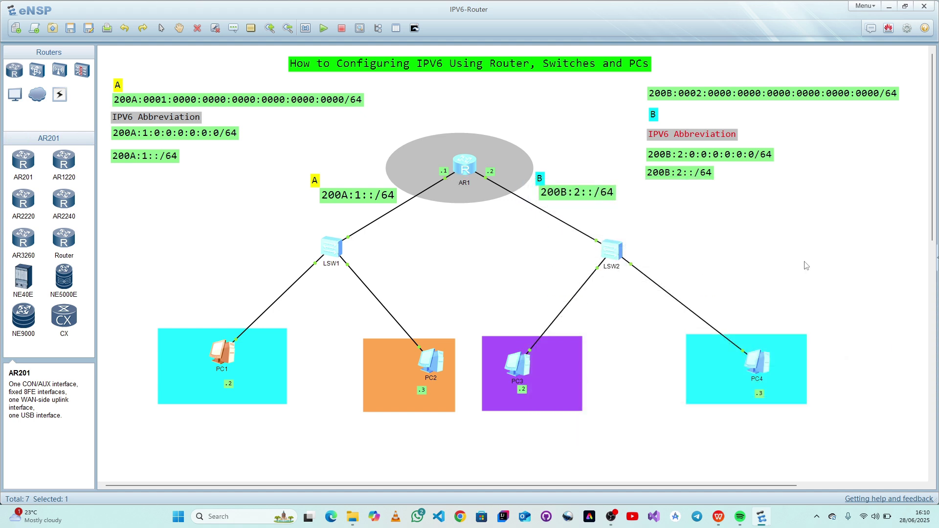
double_click(758, 367)
left_click_drag(465, 128, 209, 128)
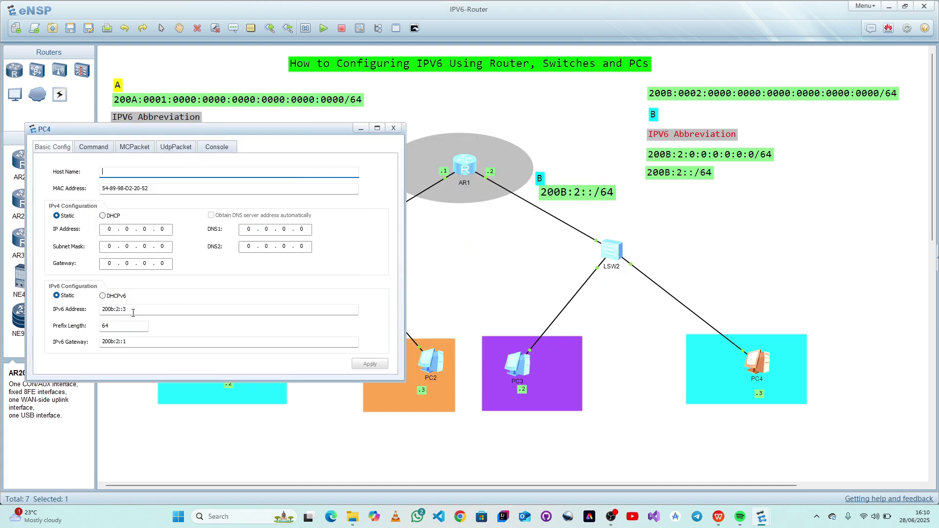
double_click(135, 312)
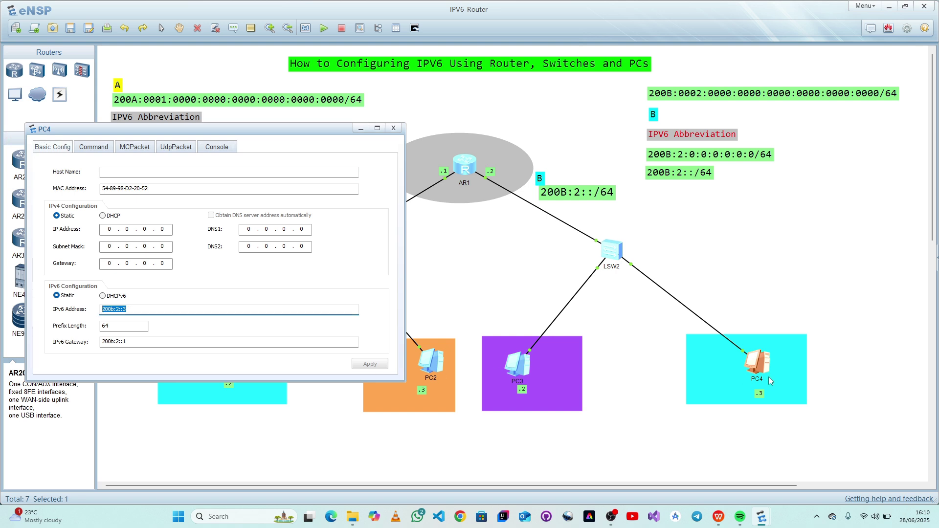
double_click(105, 326)
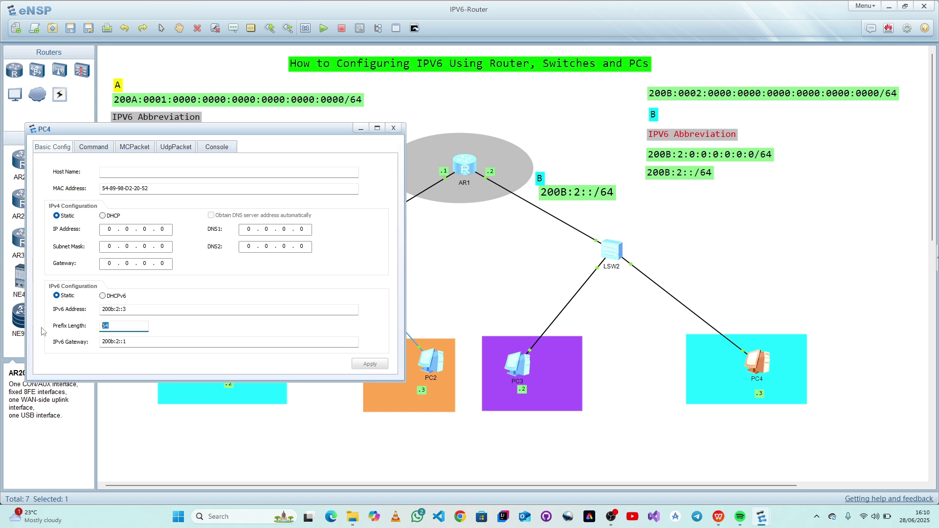
double_click(142, 343)
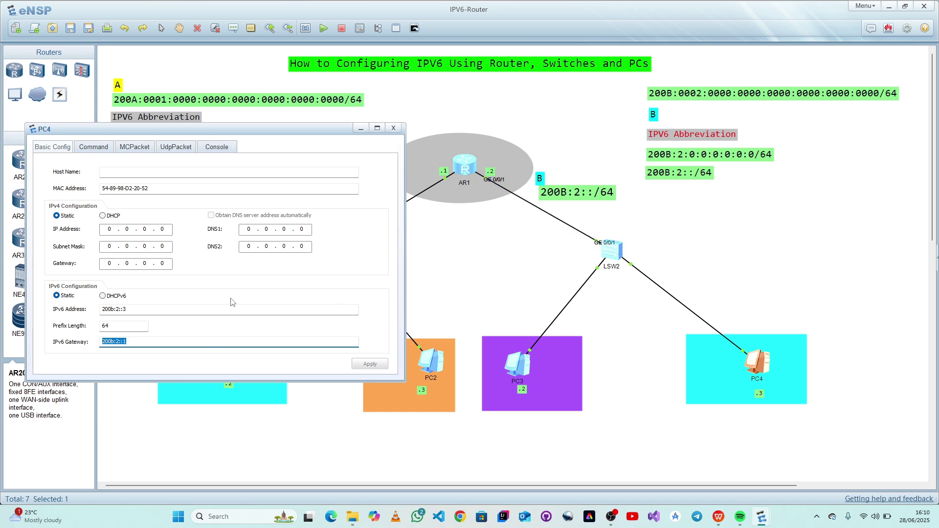
Set PC4's IPv6 gateway to 200b:2::2, apply it and close the configuration
key("End")
left_click(370, 364)
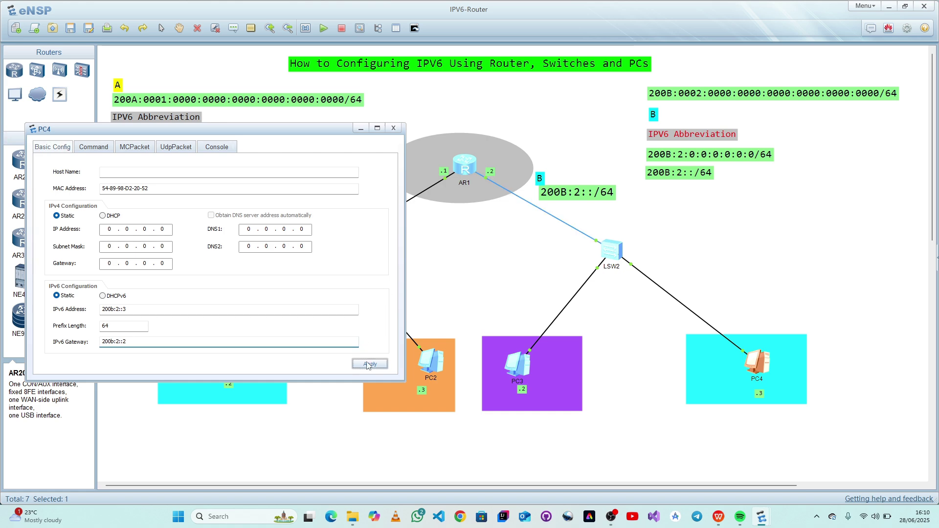
left_click(394, 127)
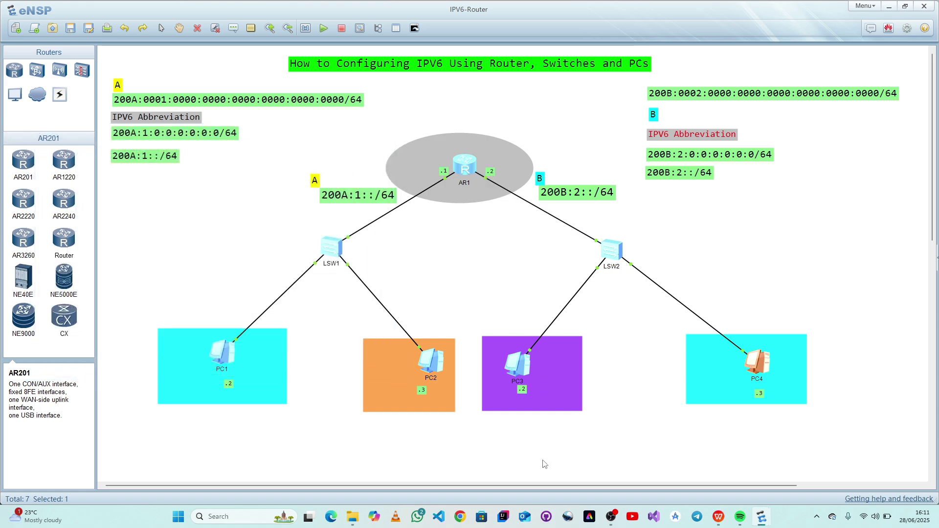
Set PC3's IPv6 gateway to 200b:2::2 and its IPv6 address to 200b:2::1, then apply and close
double_click(517, 364)
left_click(382, 341)
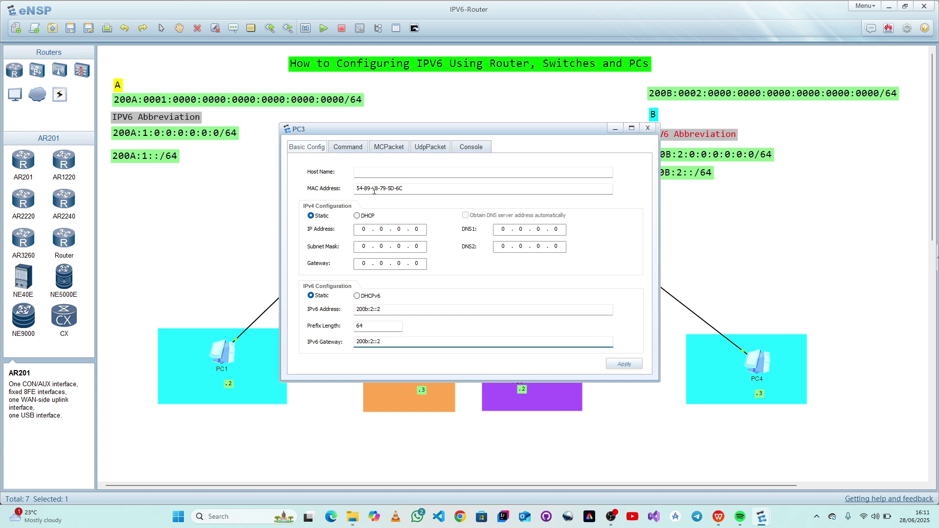
left_click(383, 309)
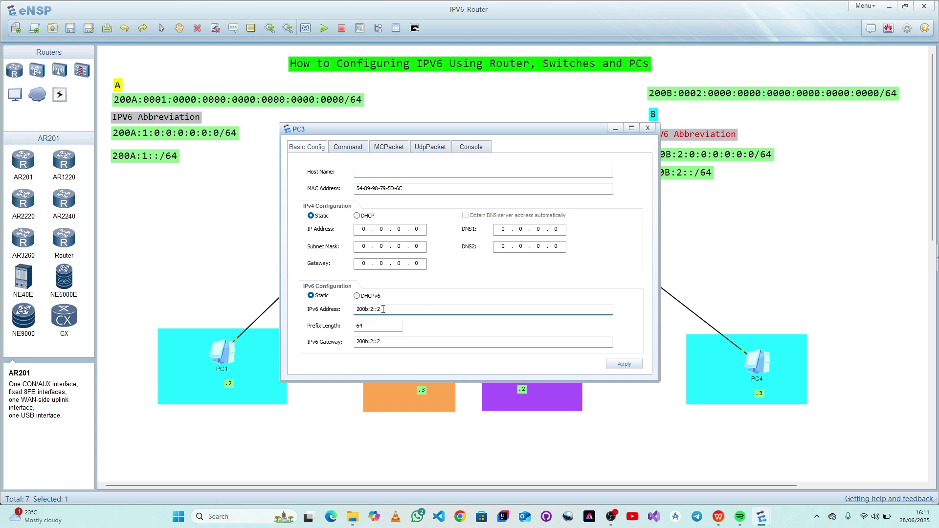
type("1")
left_click(631, 366)
left_click(646, 129)
Change the host label below PC3 to ".1" and recheck PC3's IPv6 configuration
left_click(522, 390)
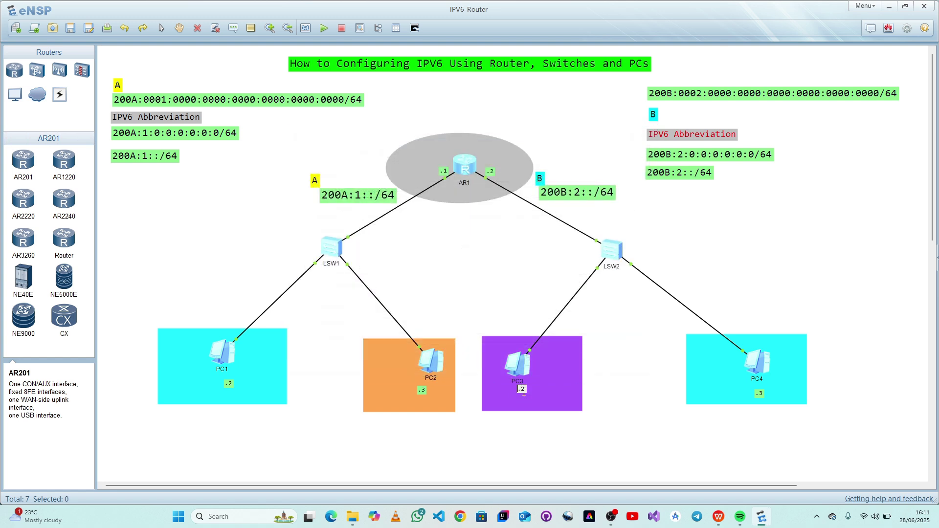
left_click(523, 390)
type("1")
left_click(679, 454)
double_click(515, 369)
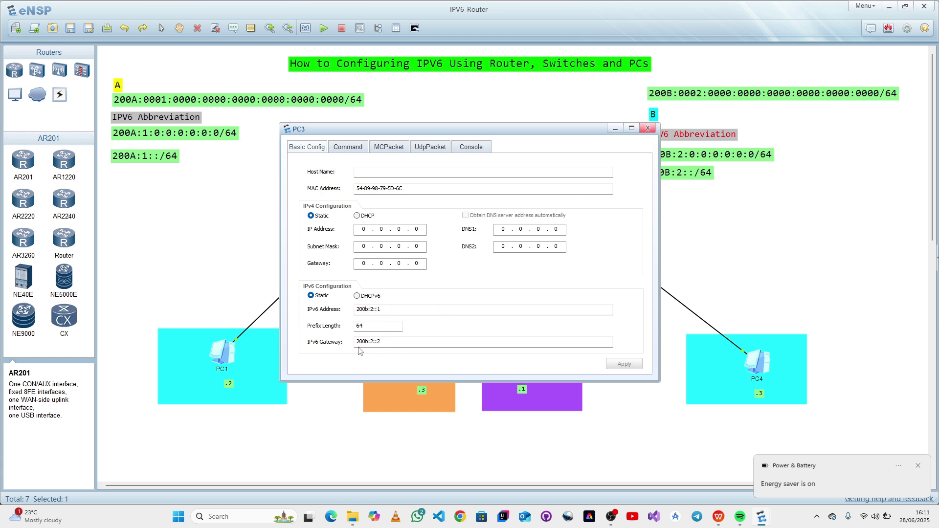
left_click(648, 129)
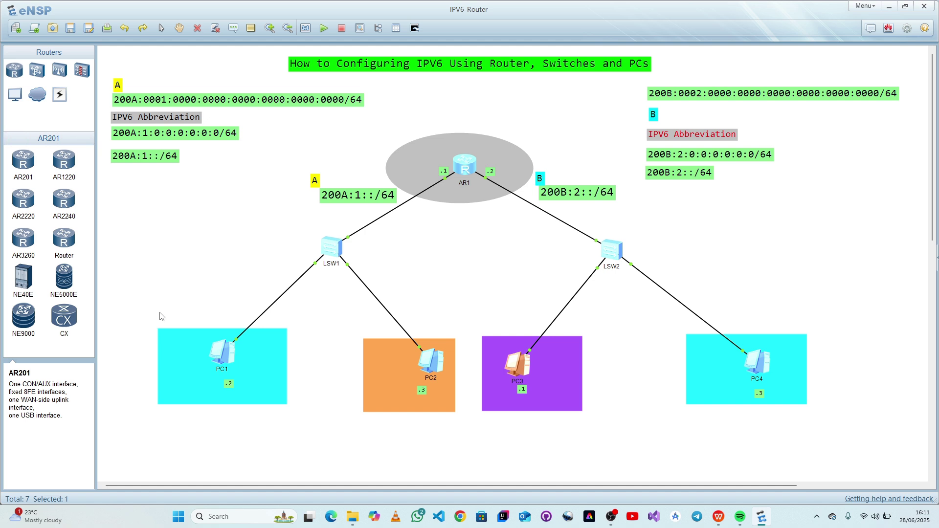
left_click(204, 219)
double_click(465, 167)
left_click_drag(443, 162, 231, 200)
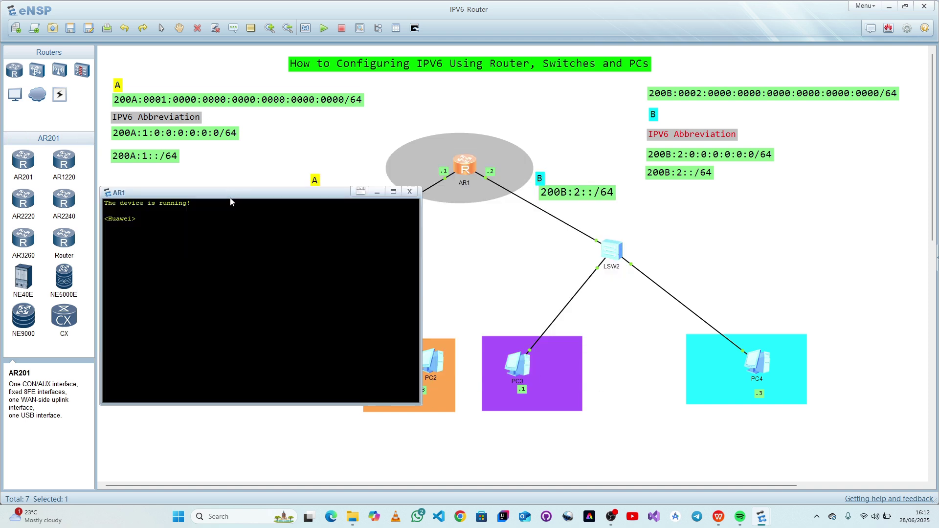
left_click(409, 192)
Test connectivity from PC1 to network B by pinging 200B:2::2 from PC1's command line
double_click(221, 353)
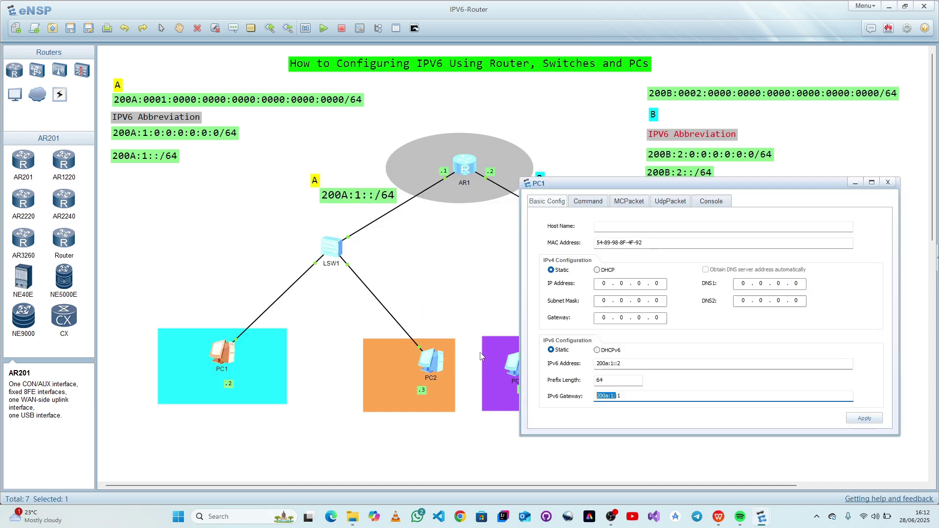
left_click(588, 202)
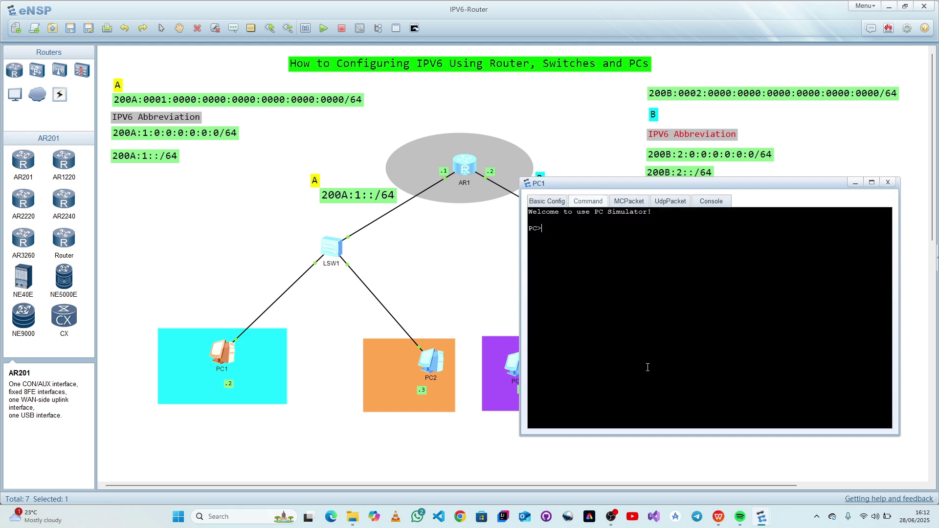
type("ping")
left_click(855, 182)
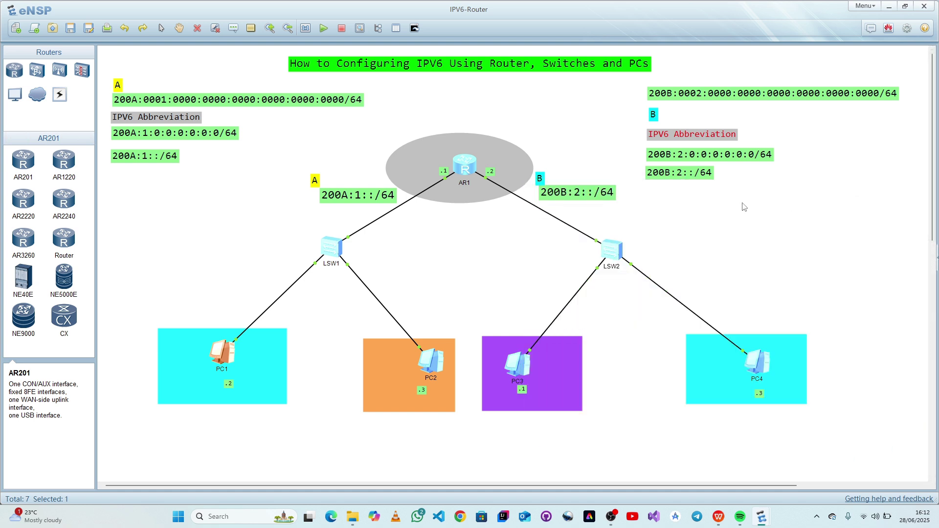
double_click(586, 192)
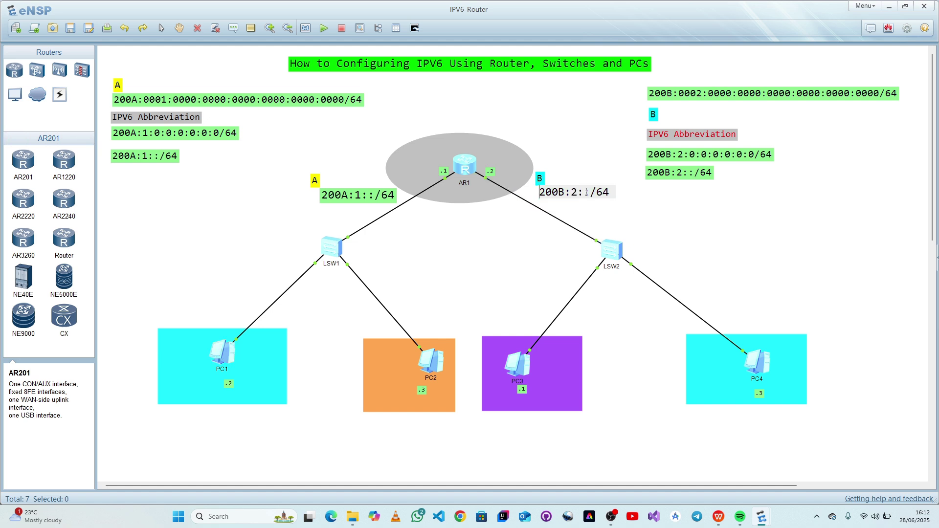
left_click_drag(586, 192, 540, 194)
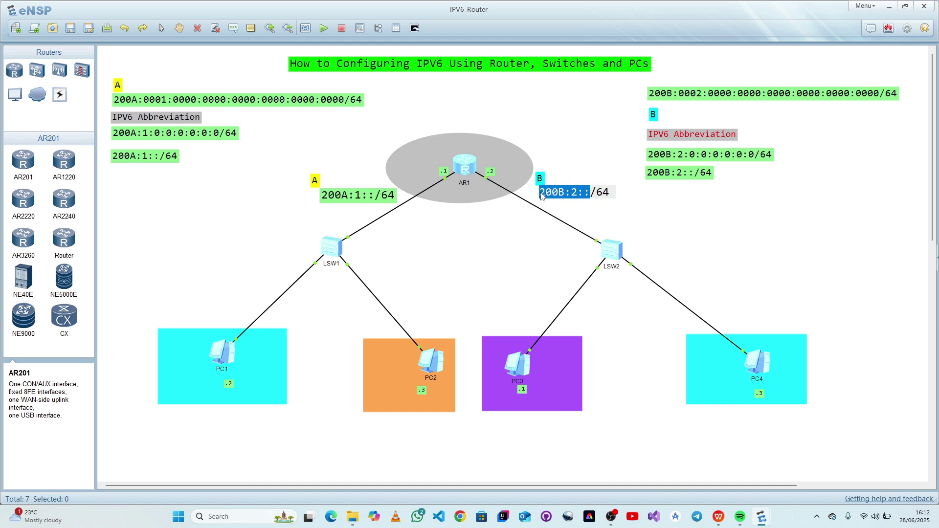
left_click(450, 239)
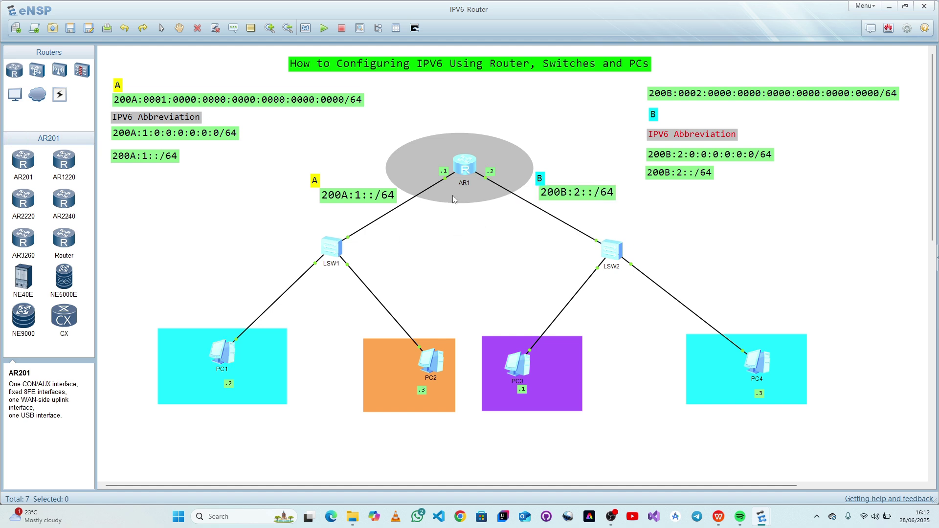
left_click(223, 356)
double_click(222, 356)
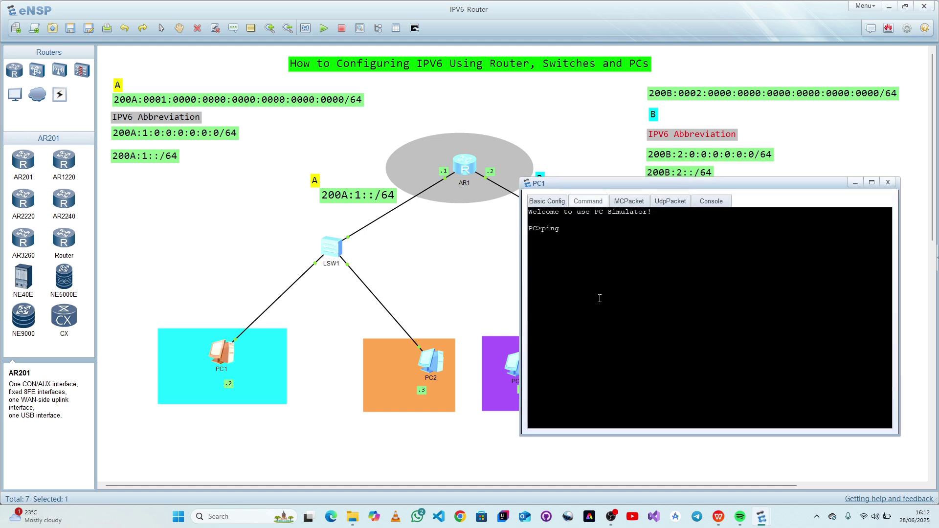
type("200B:2::2")
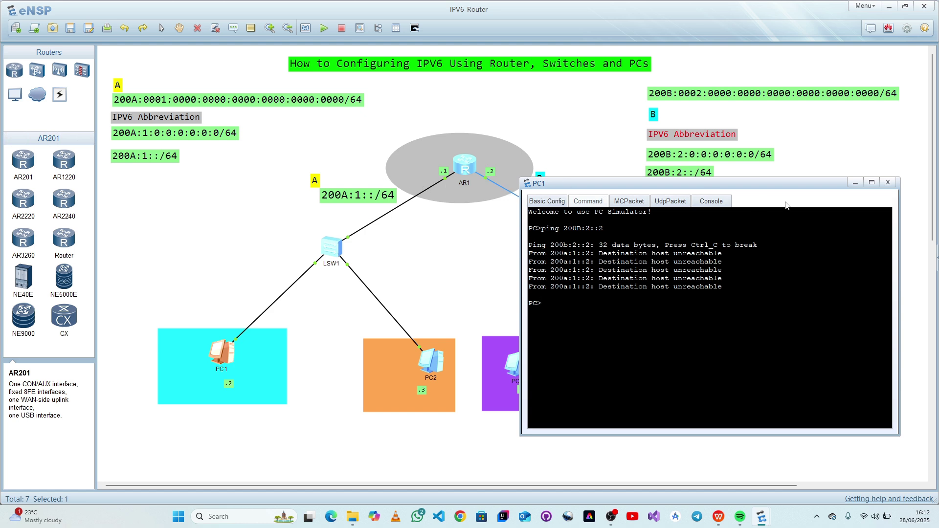
Close PC1's window and review PC4's IPv6 configuration
left_click(888, 183)
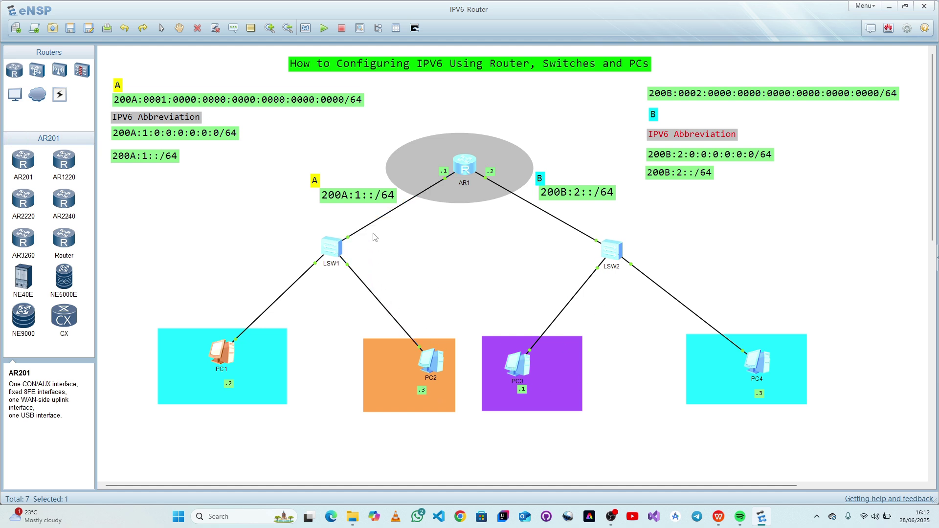
double_click(757, 363)
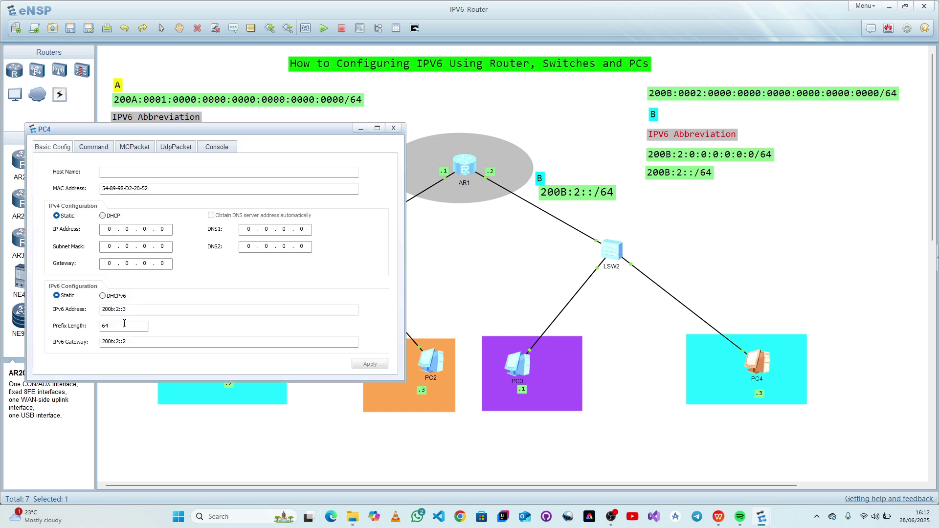
left_click(394, 127)
Open AR1's command line, move it clear of the router and network A, and enlarge its window
left_click(464, 166)
double_click(463, 167)
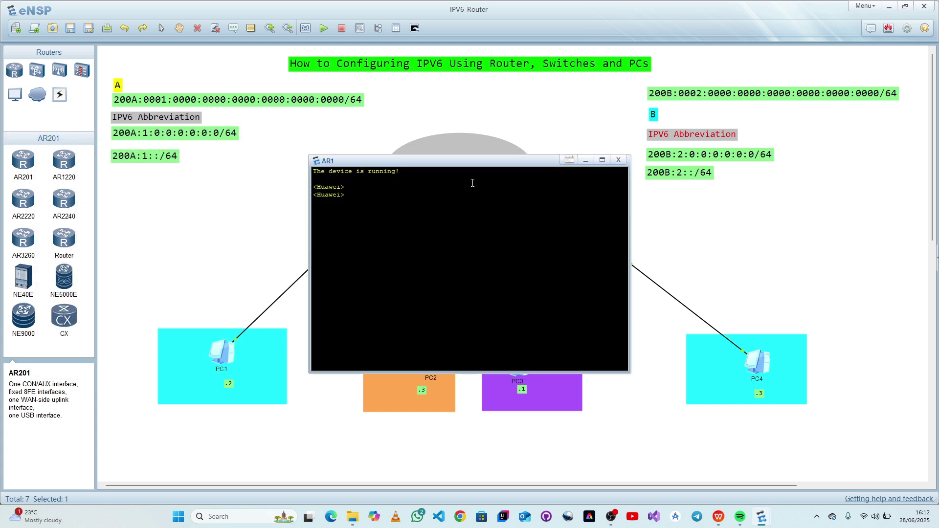
key("shift+Down")
key("shift+Down")
key("shift+Down")
left_click_drag(459, 166, 637, 242)
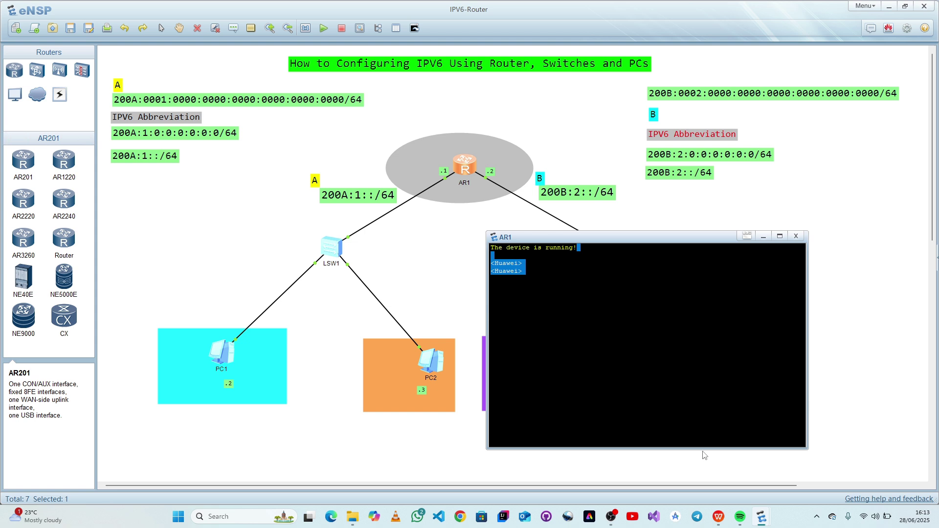
left_click_drag(702, 449, 704, 477)
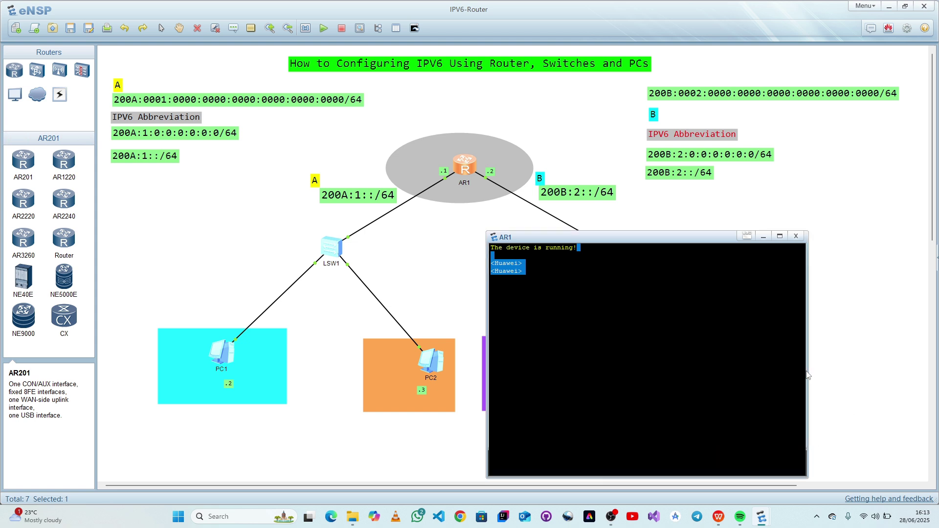
left_click_drag(808, 368, 935, 370)
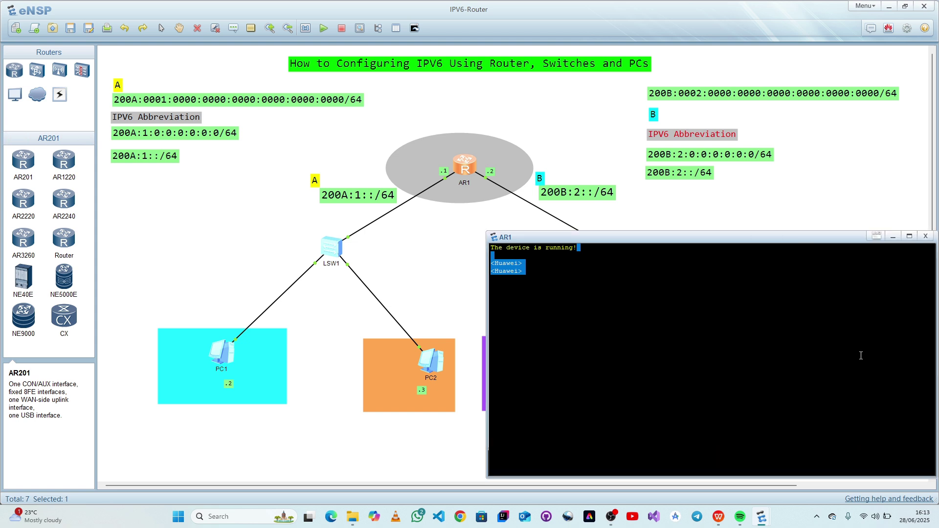
left_click(537, 273)
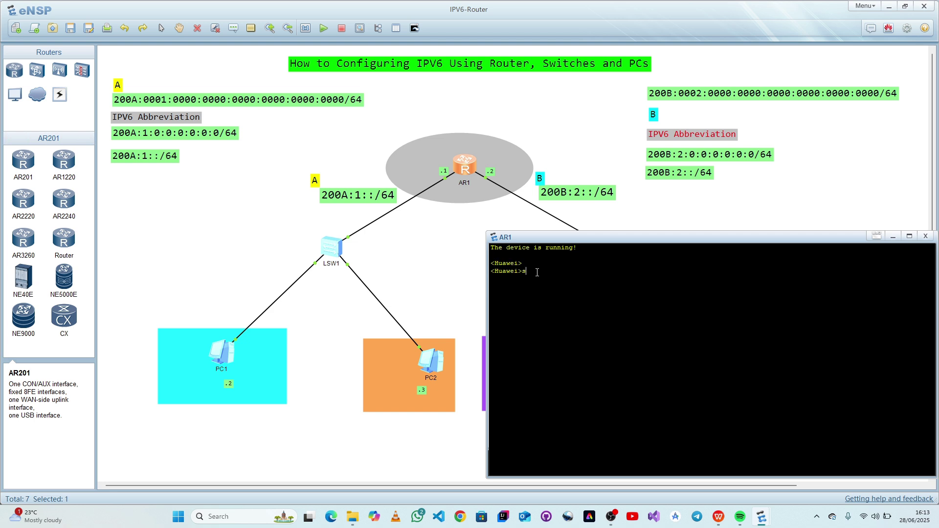
Enter system view on AR1 and set its system name to Router
type("sys")
key("Return")
type("sys")
type("ame")
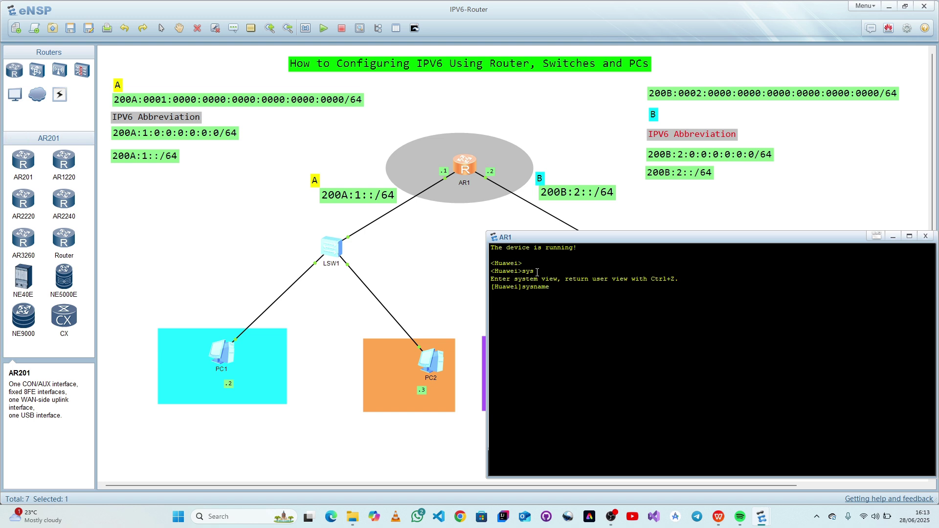
type(" Router")
key("Return")
type("\\\\\\")
key("BackSpace")
key("BackSpace")
key("Return")
key("Return")
key("Return")
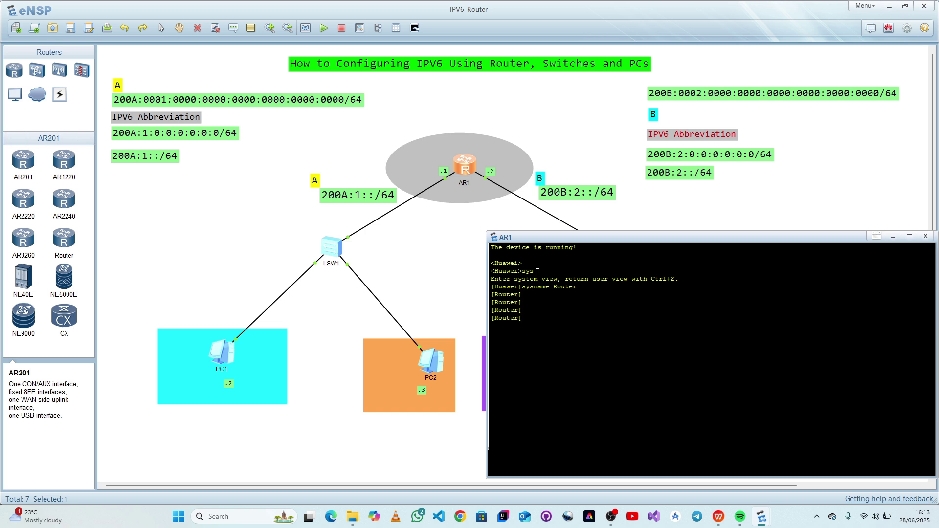
Enable IPv6 globally on the router with the ipv6 command
type("ipv6")
key("Return")
key("Return")
key("Return")
key("Return")
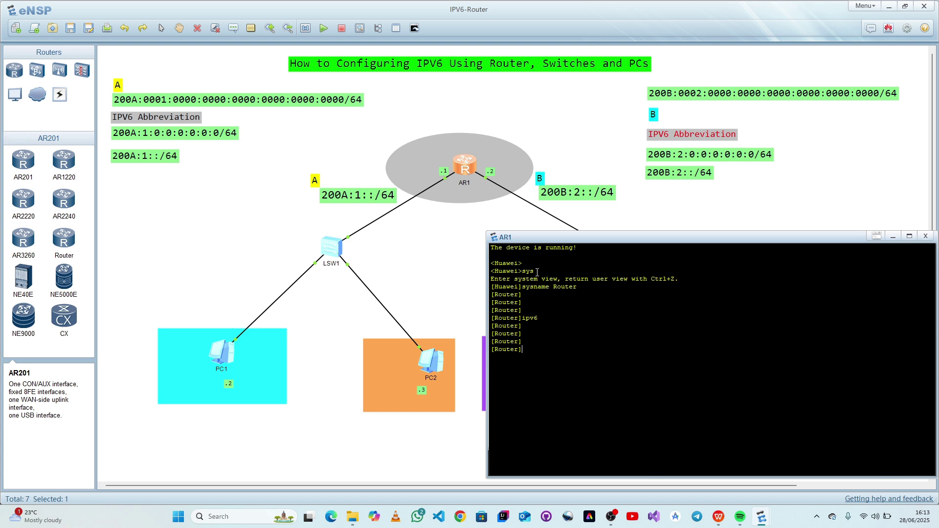
Enter the router's g0/0/0 interface view and enable IPv6 on that interface
type("int")
type("g0/0/0")
key("Return")
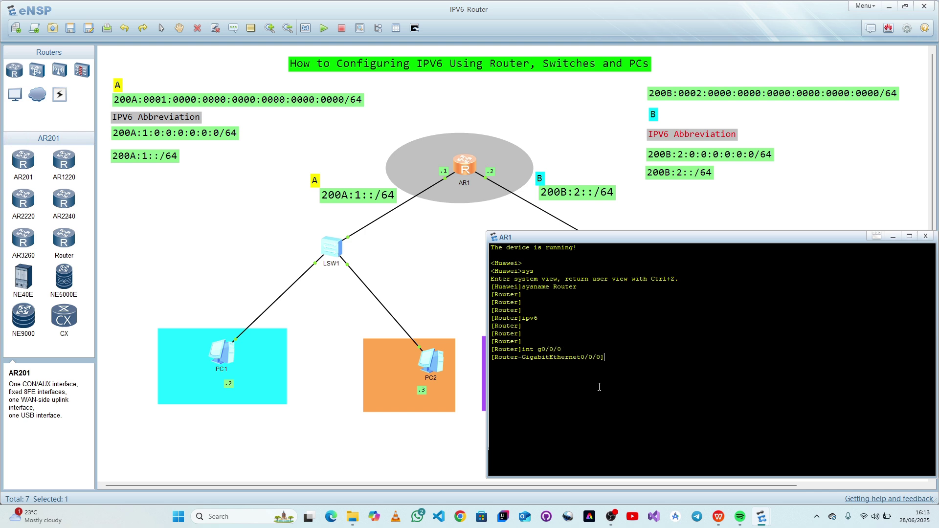
type("ipv6 enable")
key("Return")
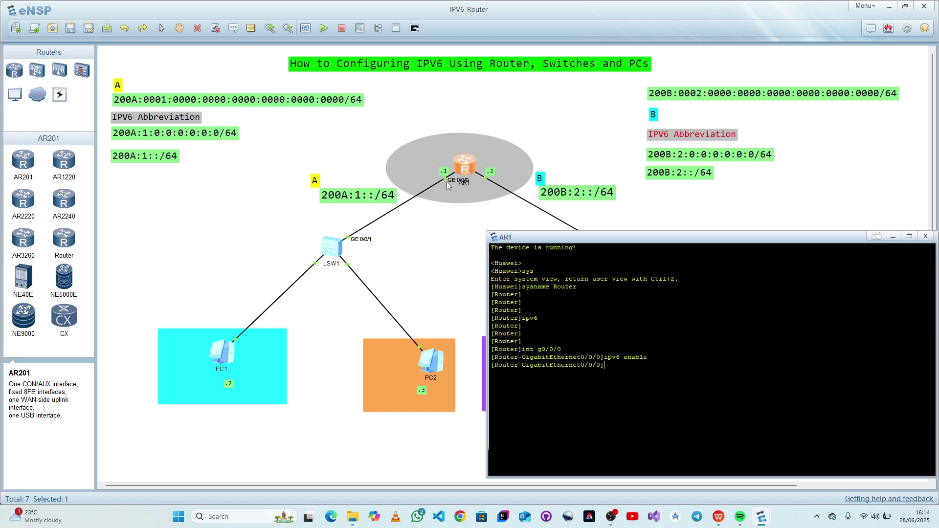
Highlight the prefix 200A:1:: in the network A label beside the link between AR1 and LSW1
left_click(372, 194)
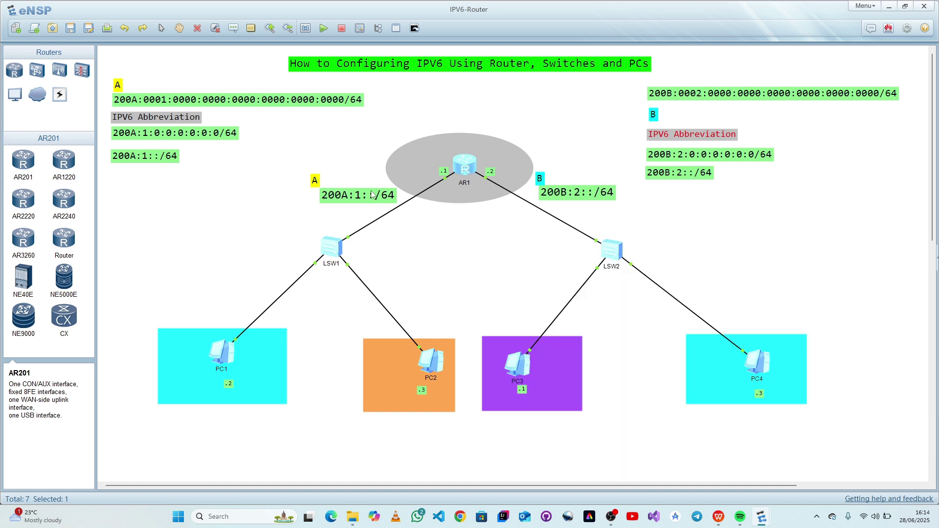
left_click(371, 195)
left_click_drag(371, 195, 319, 195)
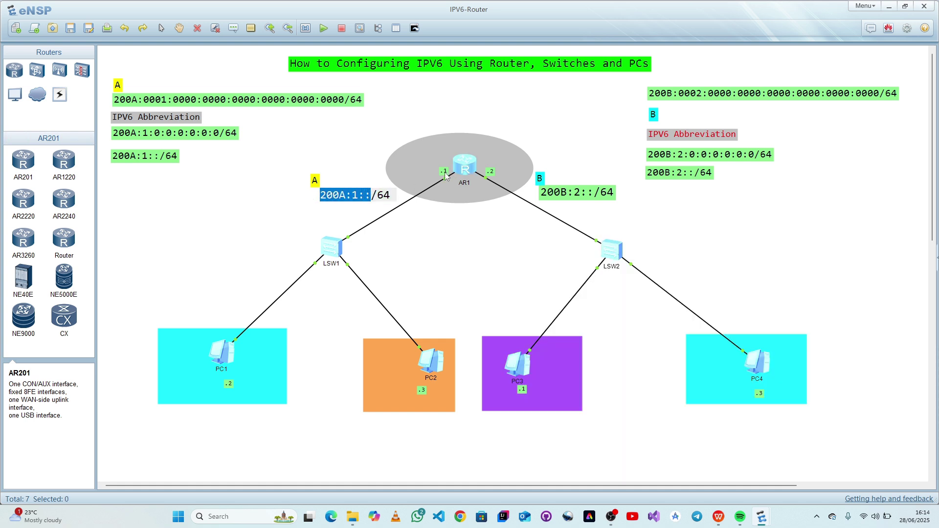
Assign the IPv6 address 200A:1::1 with prefix length 64 to AR1's g0/0/0 interface
left_click(465, 169)
double_click(465, 168)
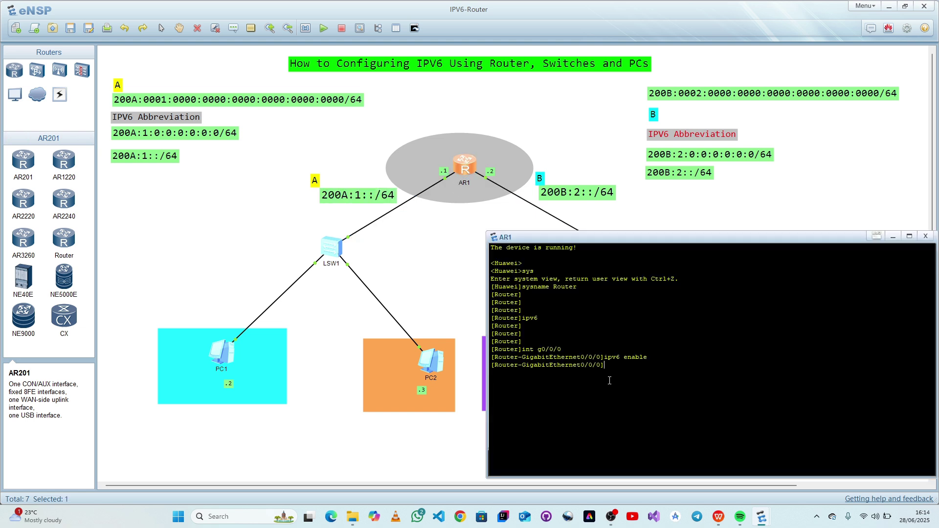
type("ip")
type("v6")
type(" address")
type(" v")
type("200B:2::")
key("BackSpace")
type("A:1::1")
type("64")
key("Return")
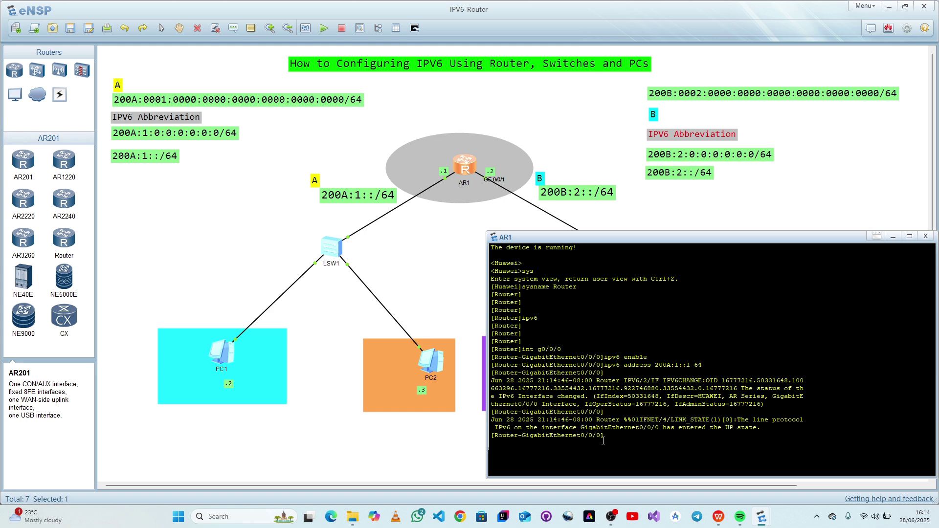
Quit the g0/0/0 interface view, enter g0/0/1 and enable IPv6 on that interface
type("q")
key("Return")
key("Return")
key("Return")
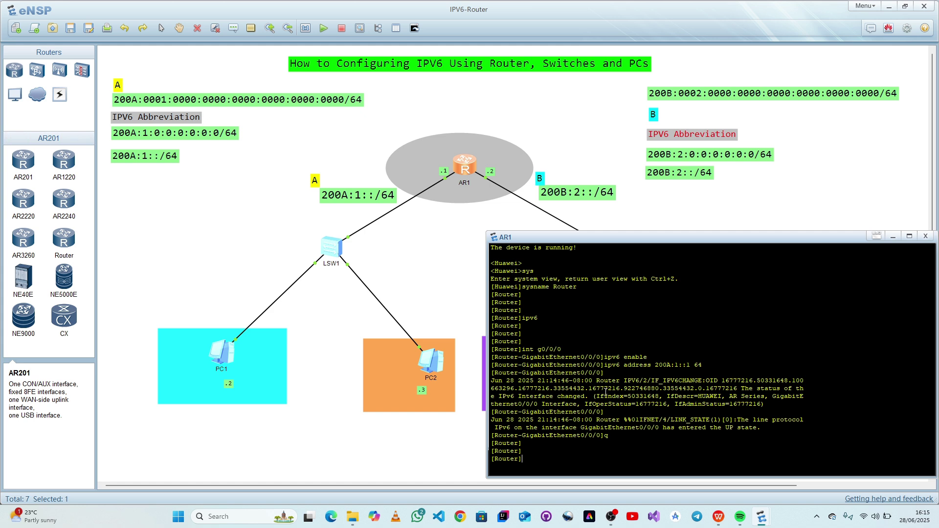
type("ipv6")
key("Down")
key("Return")
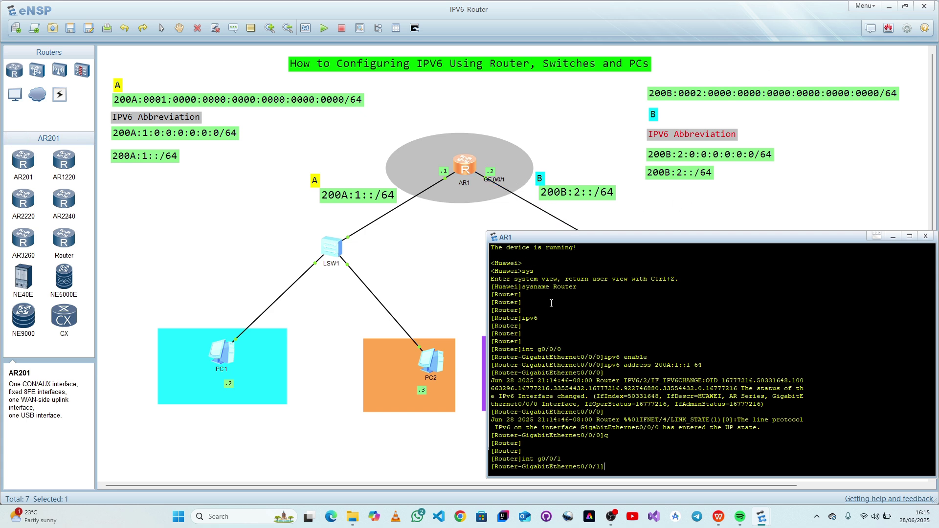
type("ipv6 enable")
key("Return")
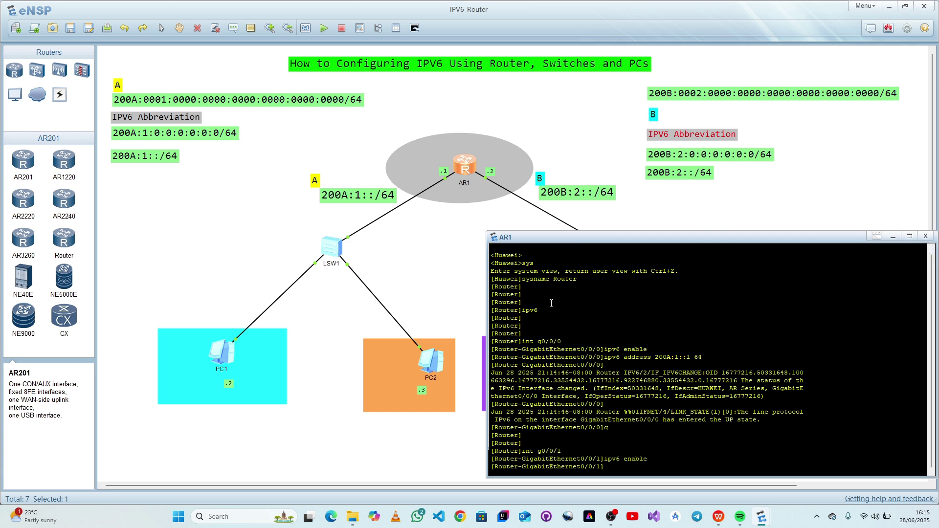
Assign the IPv6 address 200B:2::2 with prefix length 64 to g0/0/1 and close the AR1 console
type("int g0/0/0")
key("Down")
key("Down")
key("BackSpace")
type("2")
key("Left")
key("Left")
key("BackSpace")
type("B")
key("Return")
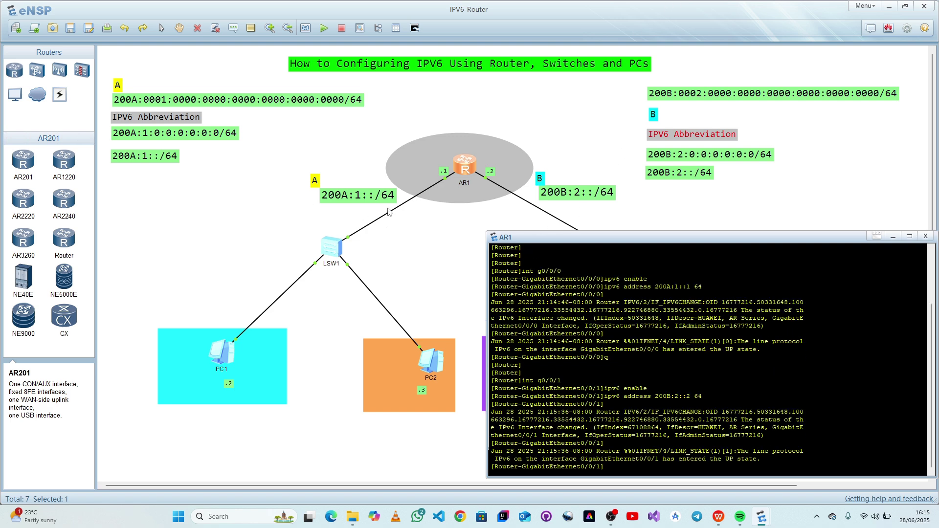
left_click(926, 237)
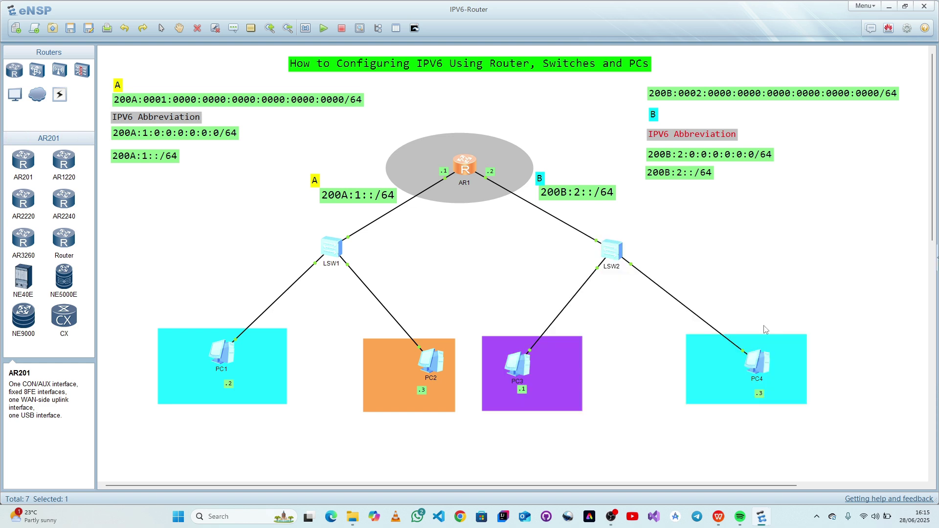
Ping the router's network B address 200B:2::2 from PC1's command line
double_click(224, 360)
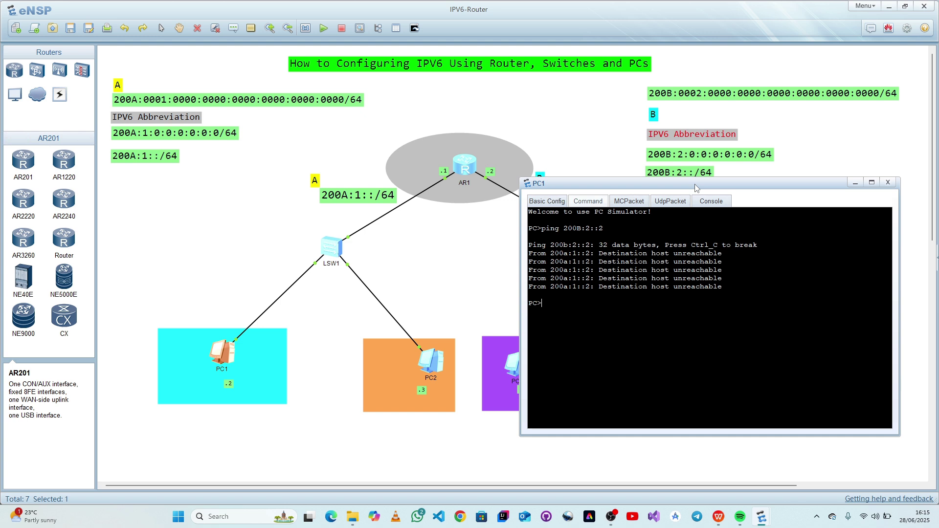
left_click_drag(695, 184, 730, 158)
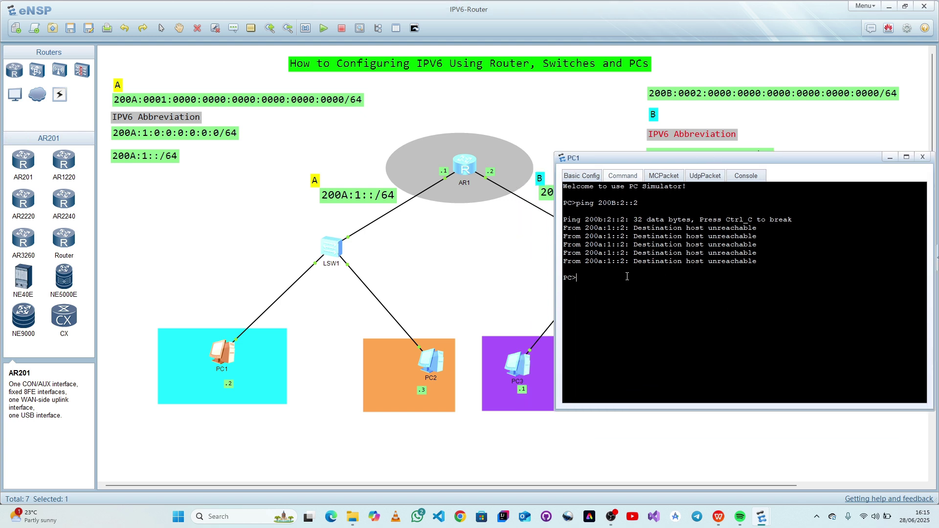
key("Up")
key("Return")
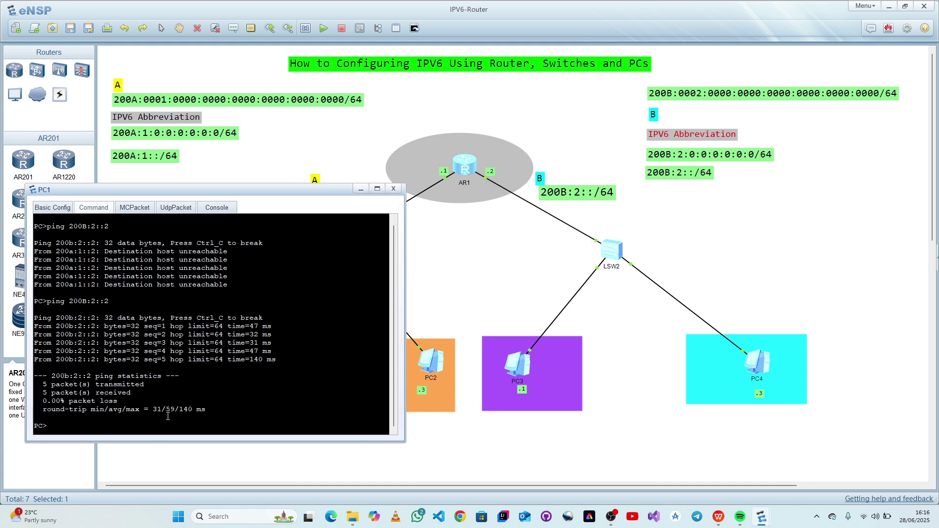
Ping PC4 at 200B:2::3 twice from PC1, and close the PC1 window
key("Up")
key("BackSpace")
type("3")
key("Return")
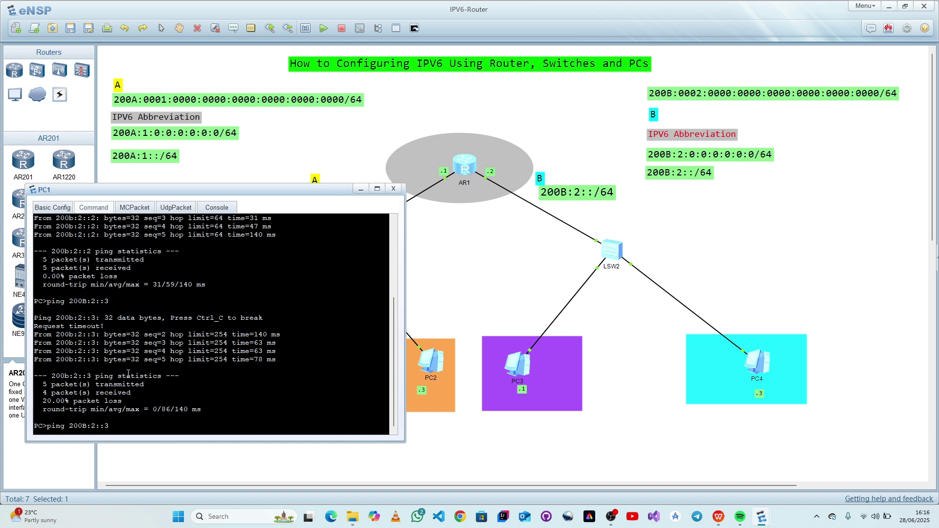
key("Return")
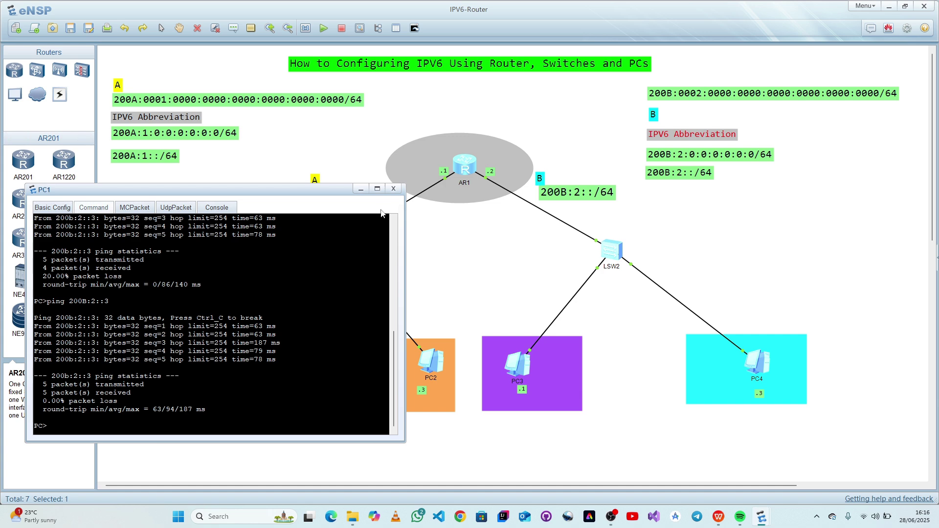
left_click(393, 189)
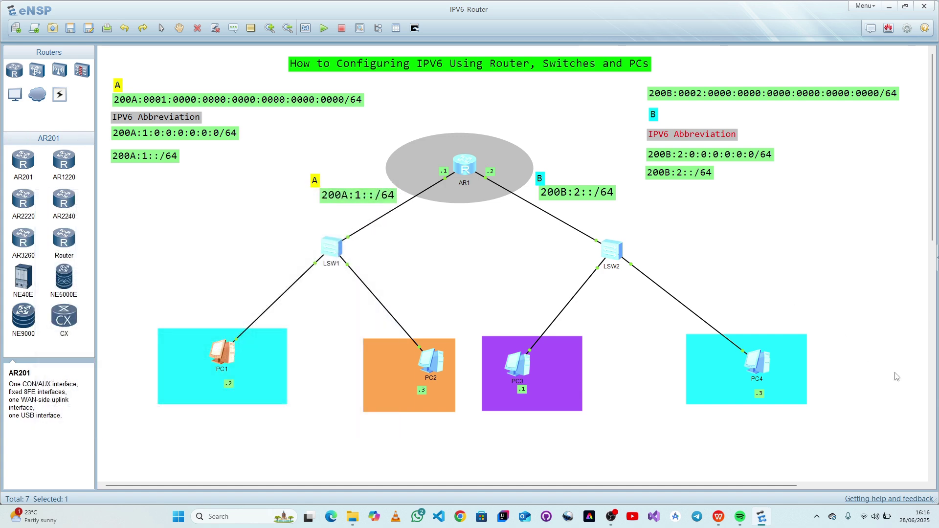
Ping the router's network A address 200A:1::1 from PC3's command line
double_click(526, 373)
left_click_drag(501, 130, 830, 186)
left_click(677, 198)
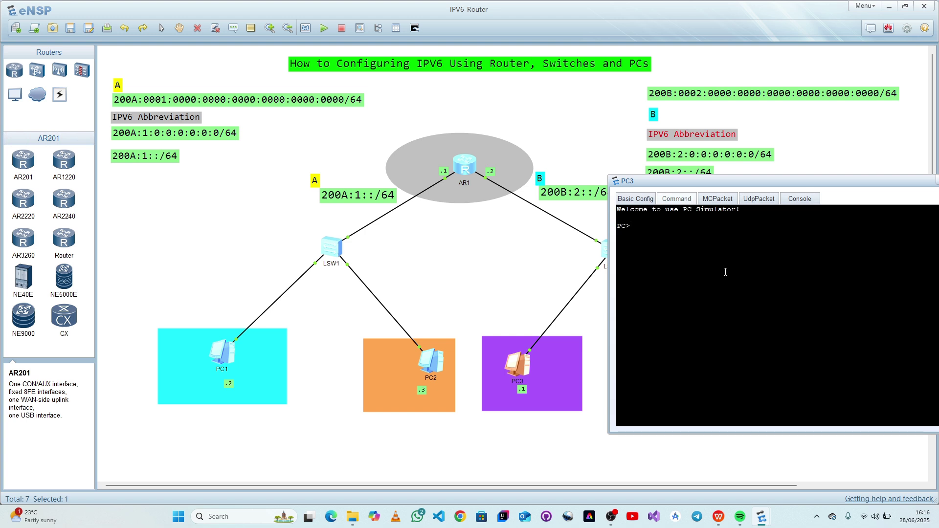
type("ping 200B:2::1")
key("BackSpace")
type("1")
key("BackSpace")
type("A:1::1")
key("Return")
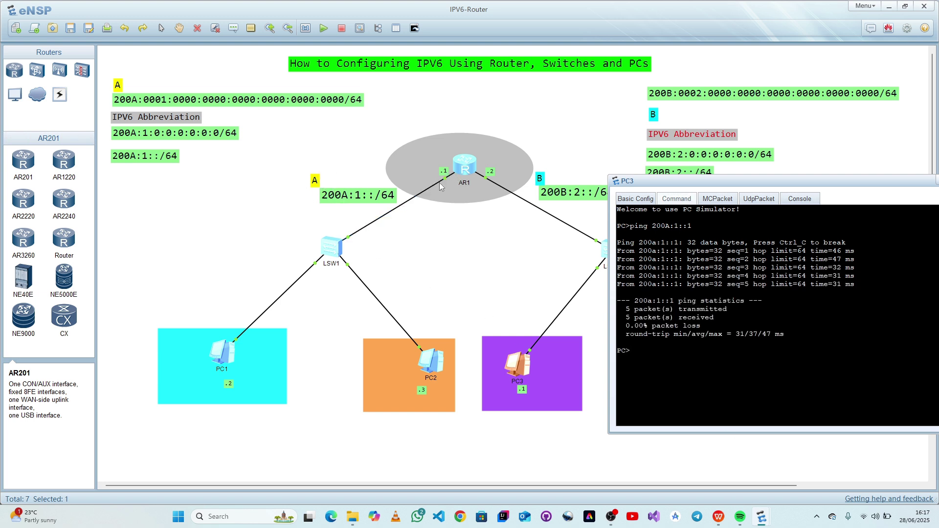
Ping PC1 at 200A:1::2 from PC3, and close the PC3 window
key("Up")
key("BackSpace")
type("200A:1::2")
key("Return")
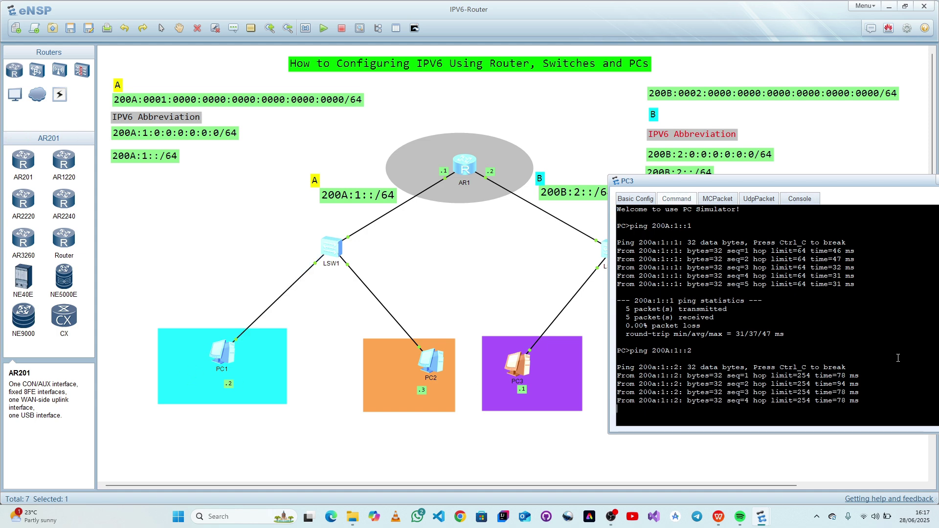
left_click_drag(852, 181, 709, 193)
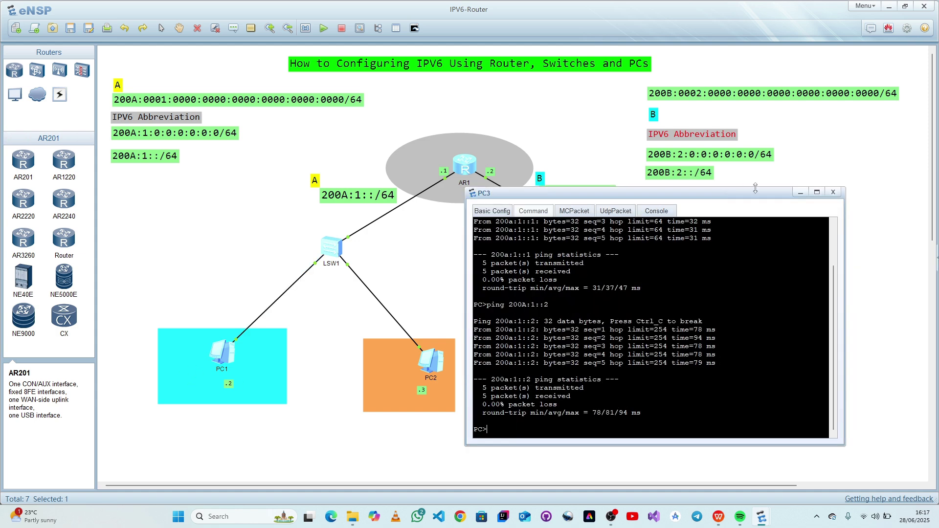
left_click(834, 194)
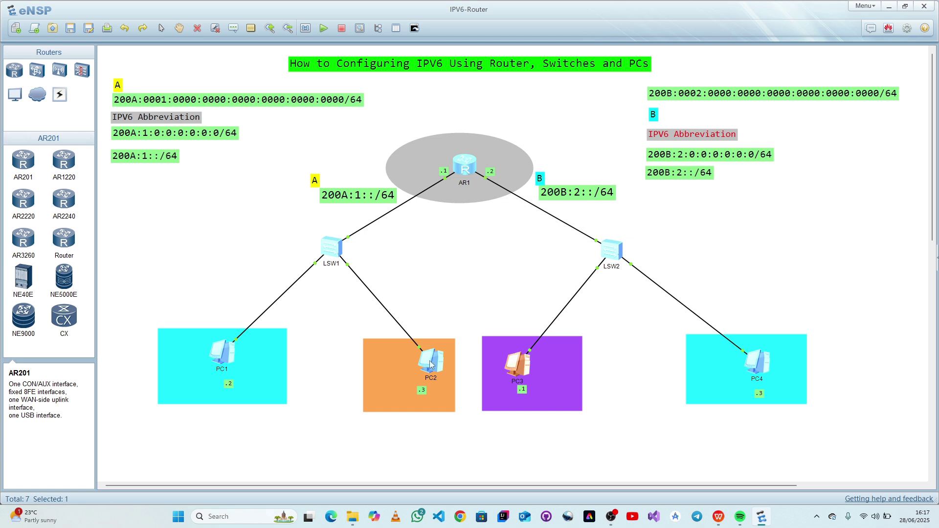
Ping the router's network B address 200B:2::2 from PC2's command line
double_click(442, 363)
left_click_drag(446, 128, 758, 171)
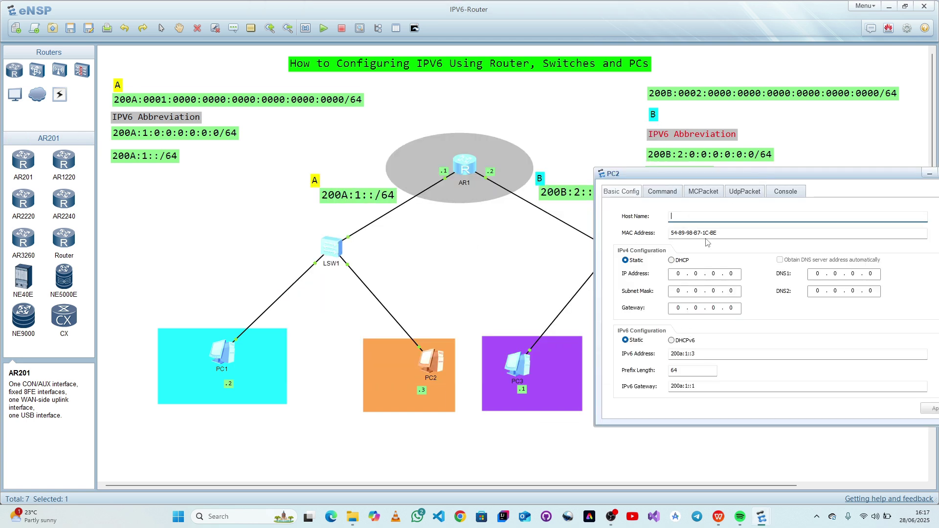
left_click(648, 192)
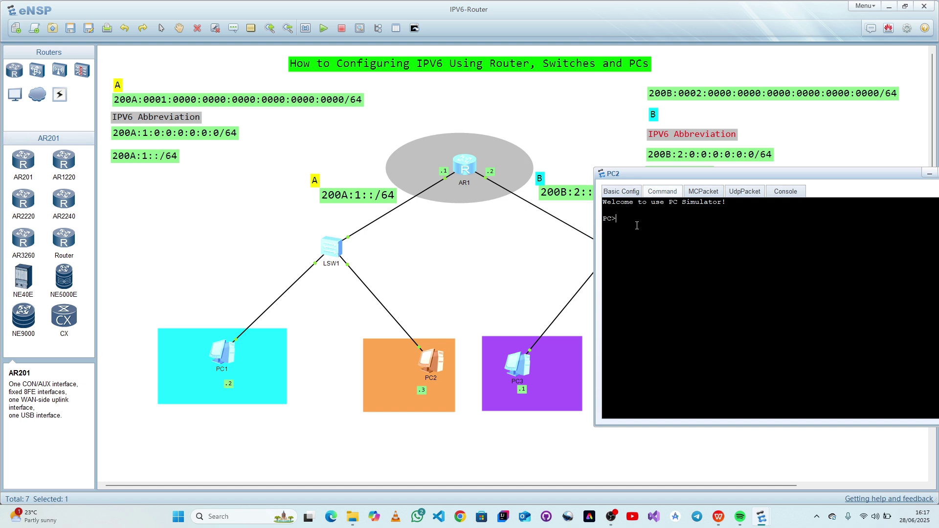
type("PINT")
key("BackSpace")
key("BackSpace")
type("G ")
type("200B:2::")
type("1")
key("BackSpace")
type("2")
key("Return")
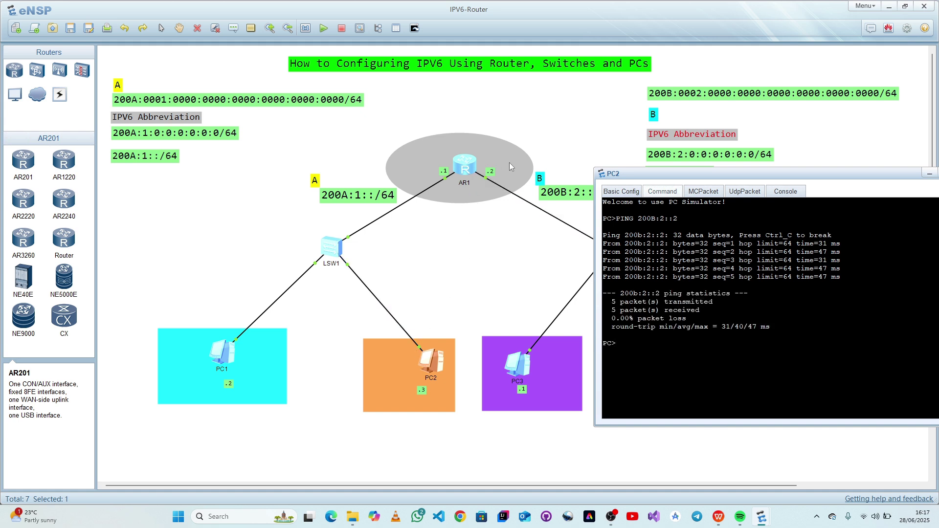
Ping PC3 at 200B:2::1 from PC2, and close the PC2 window
key("Up")
key("BackSpace")
type("1")
key("Return")
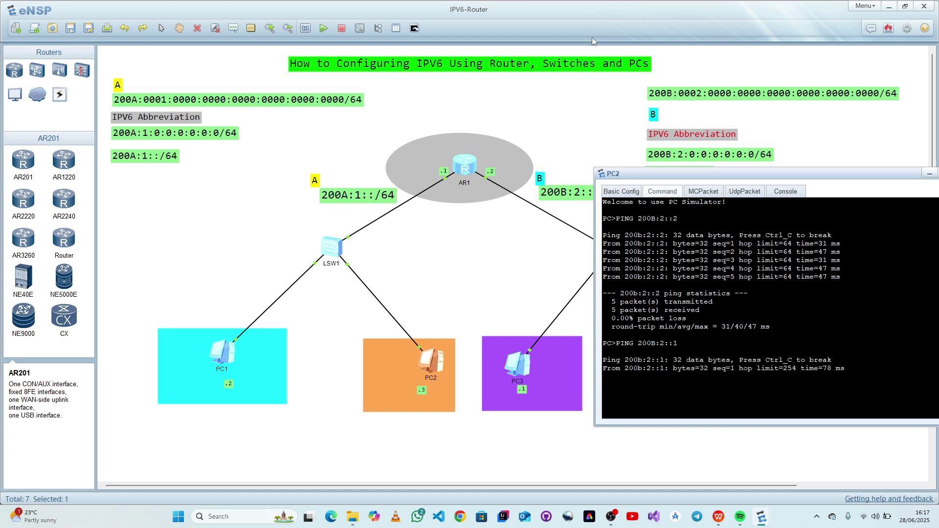
left_click_drag(612, 174, 607, 48)
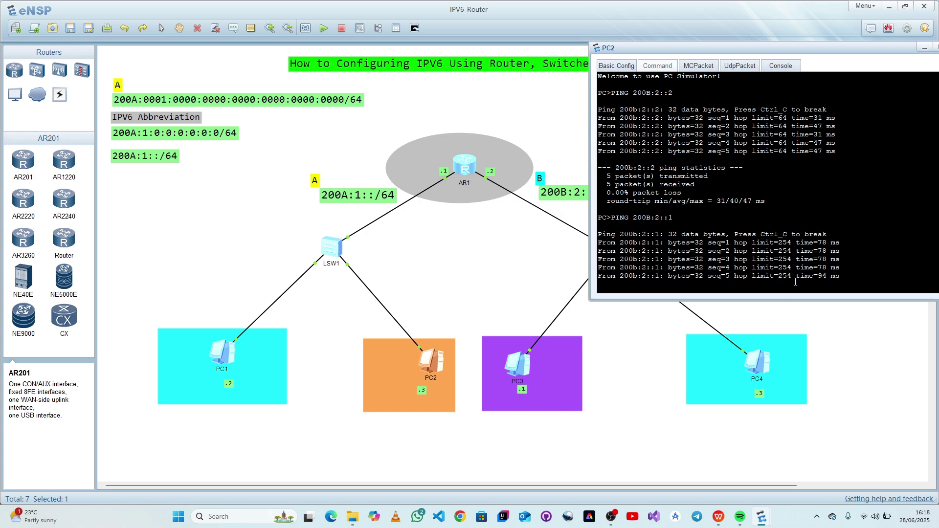
left_click_drag(815, 49, 410, 162)
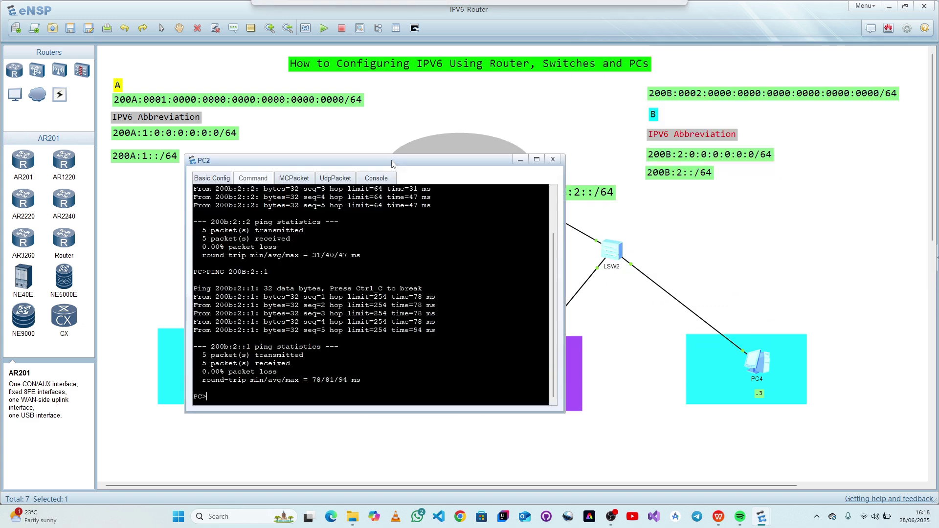
left_click(553, 160)
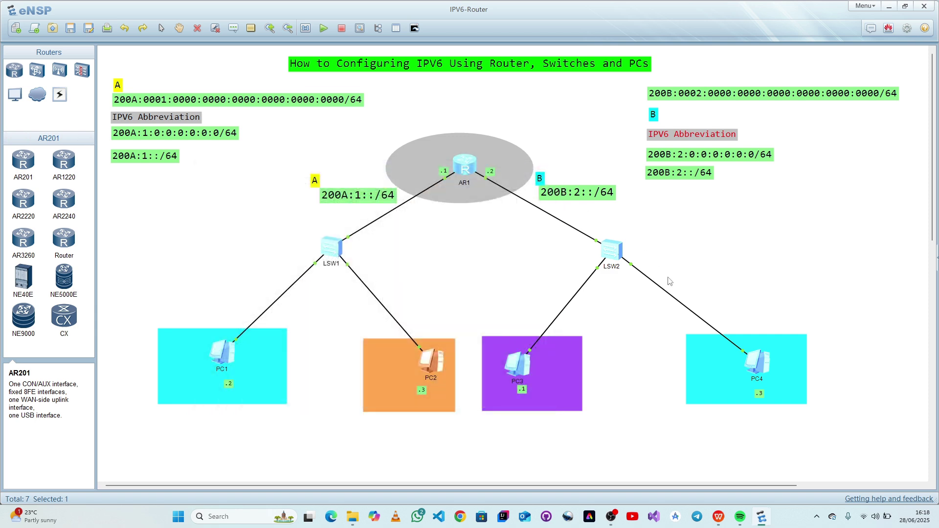